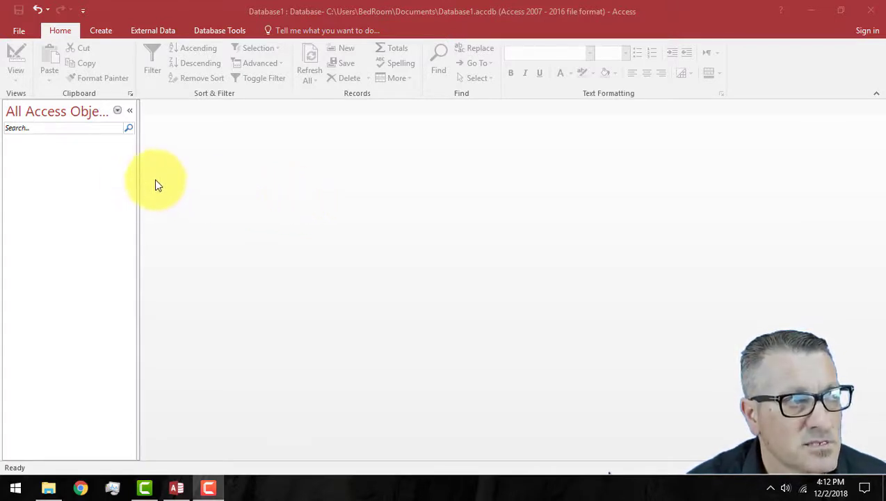
Step: Create a new table in Design view with a CustomerID field of type AutoNumber
left_click(78, 207)
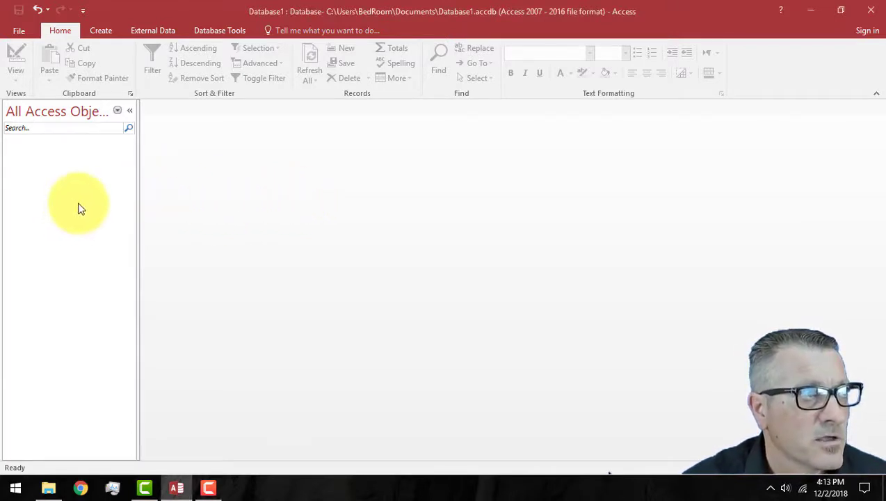
left_click(105, 31)
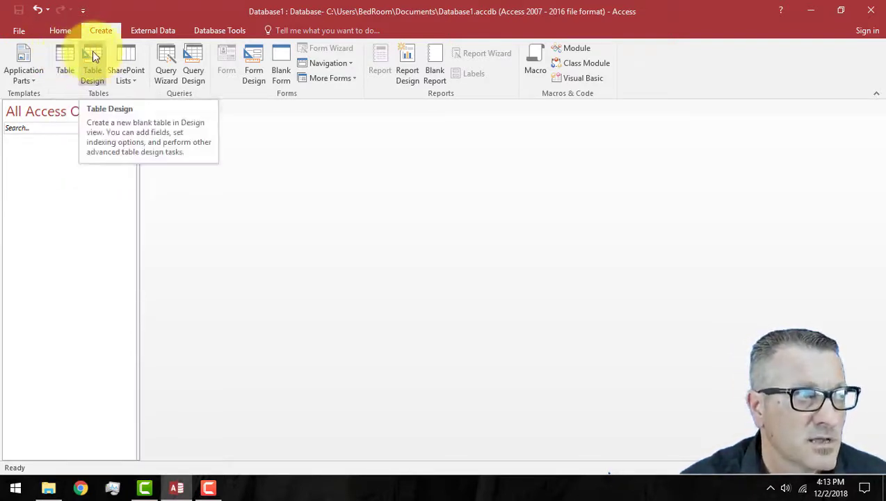
left_click(95, 56)
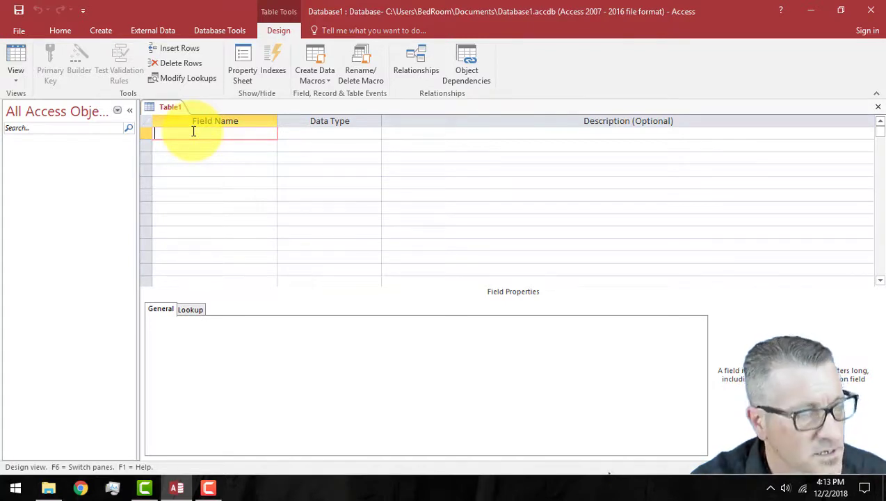
type("Customer")
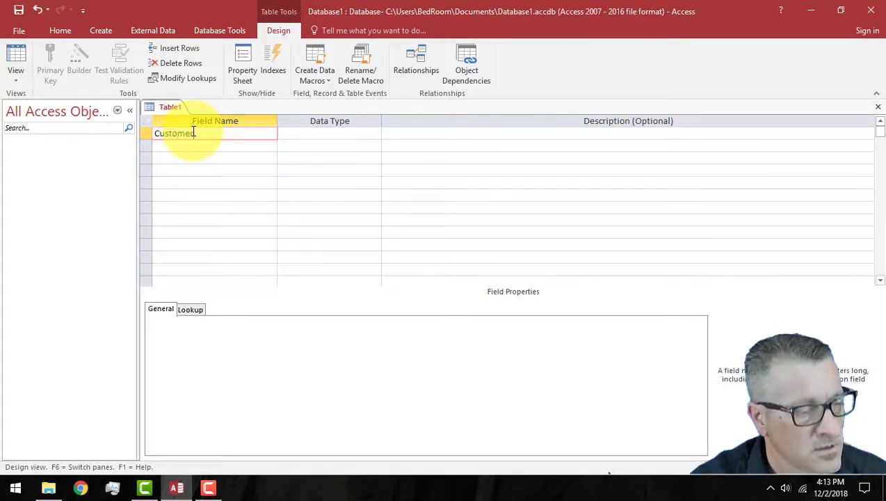
type("ID")
key("Tab")
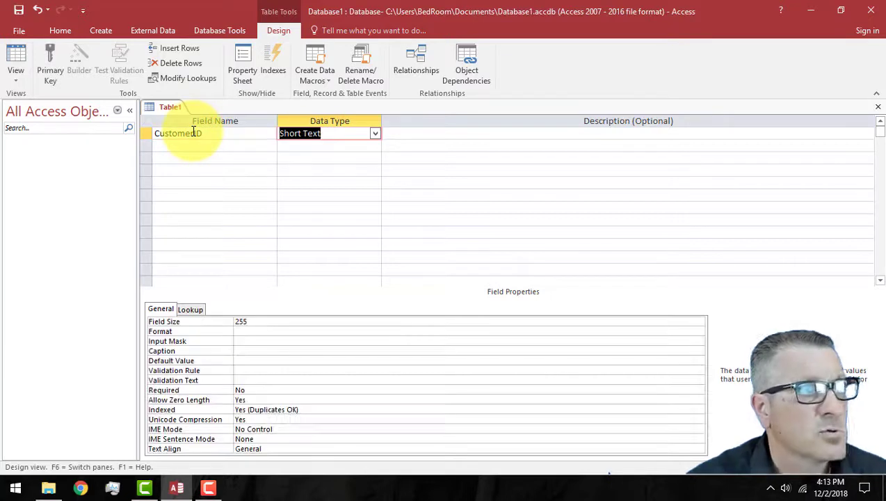
left_click(374, 133)
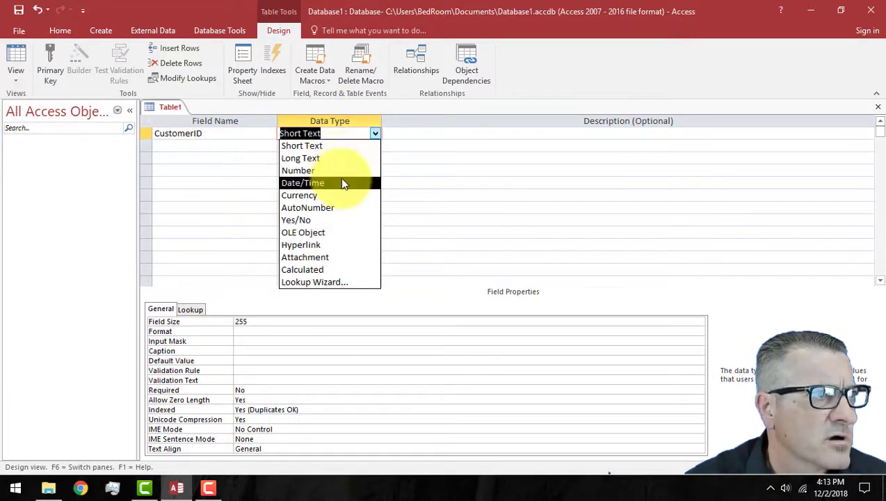
left_click(340, 207)
Step: Make CustomerID the table's primary key and start saving the table
left_click(201, 145)
left_click(145, 133)
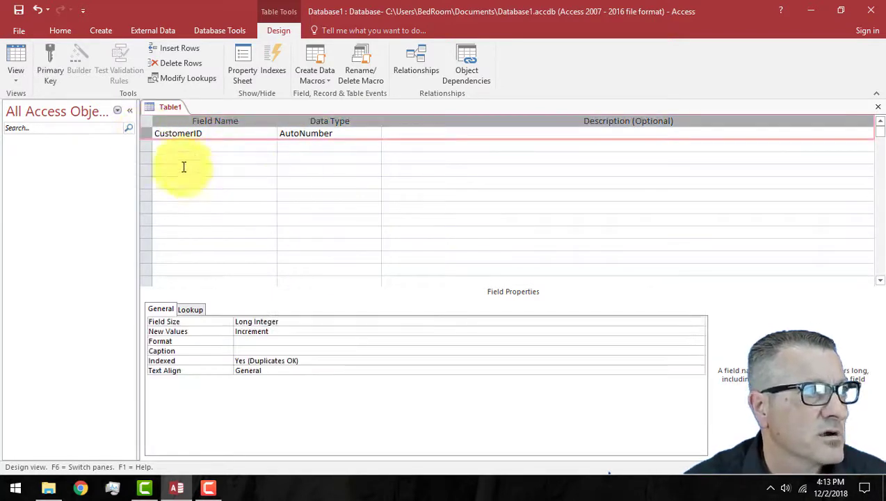
left_click(50, 62)
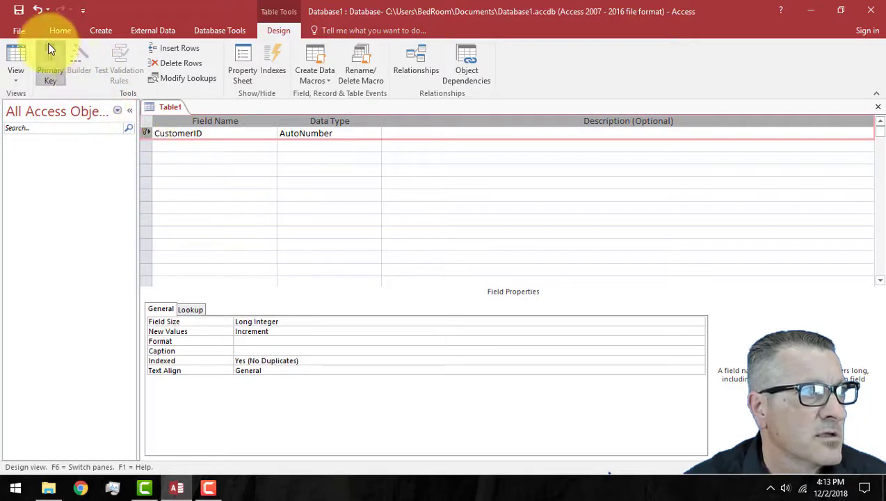
left_click(206, 145)
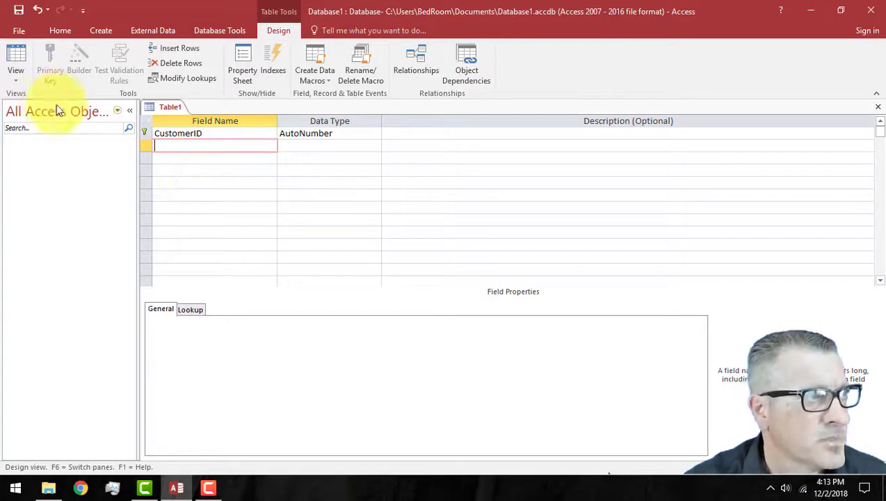
left_click(19, 10)
Step: Name the new table tblCustomers and confirm the save
type("tbl")
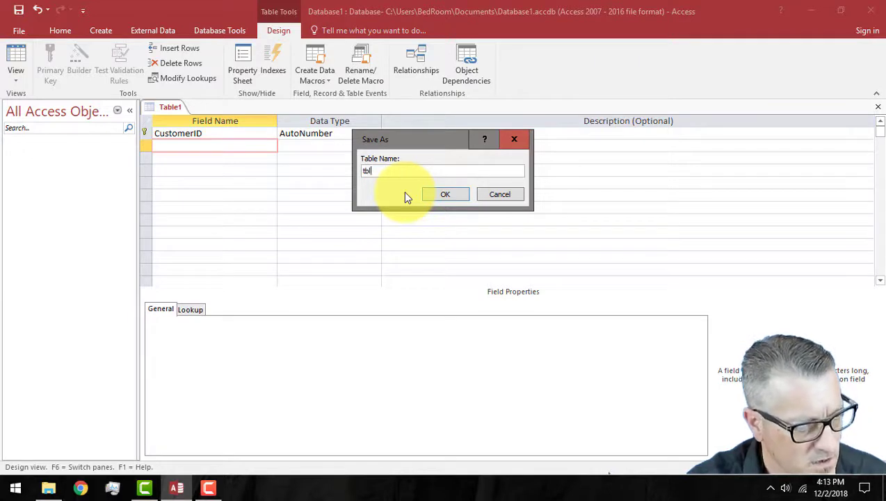
type("Cu")
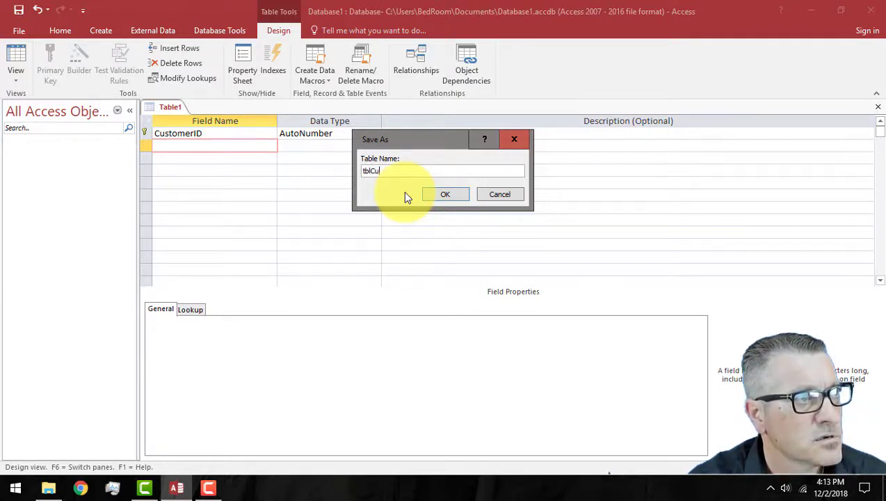
type("stomers")
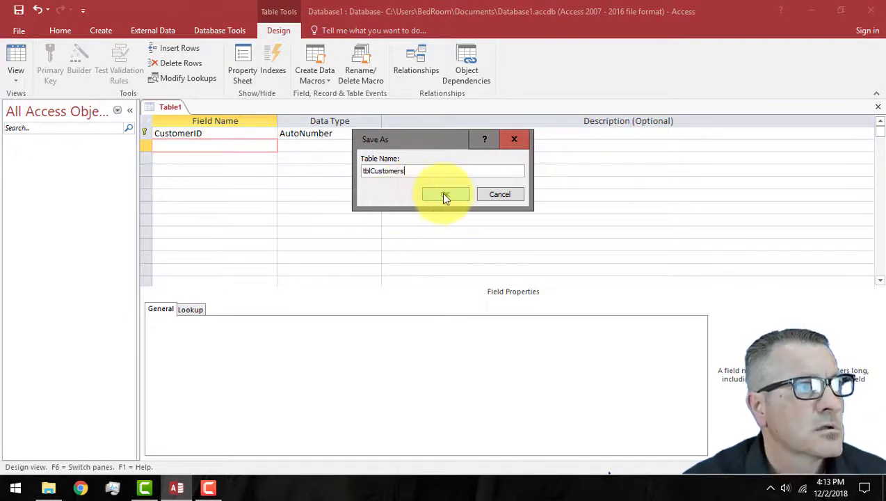
left_click(444, 194)
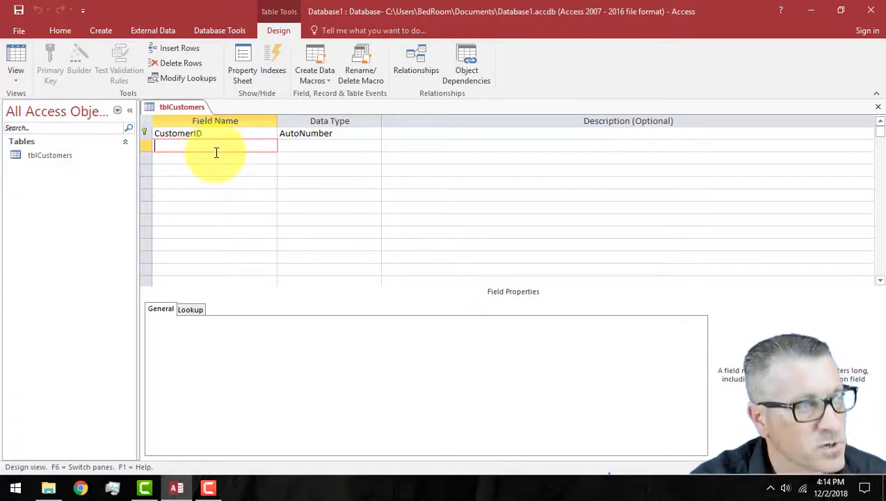
Step: Add an Fname Short Text field with a field size of 25
type("Fname")
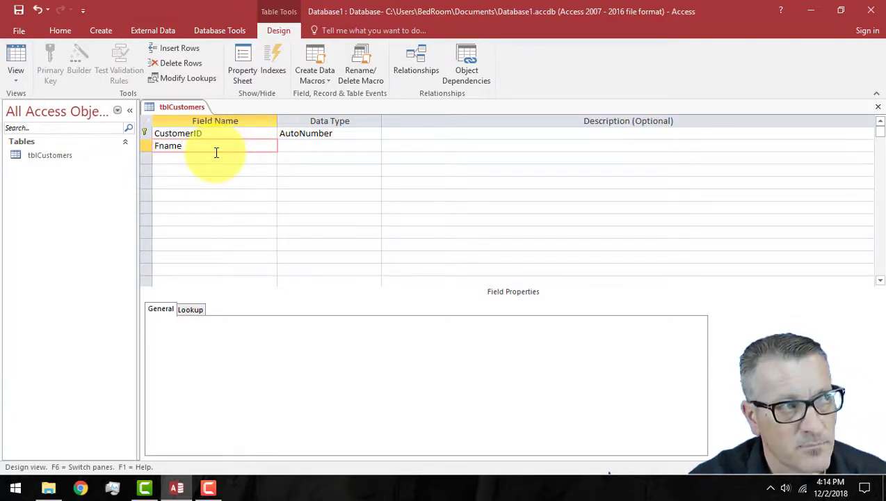
key("Tab")
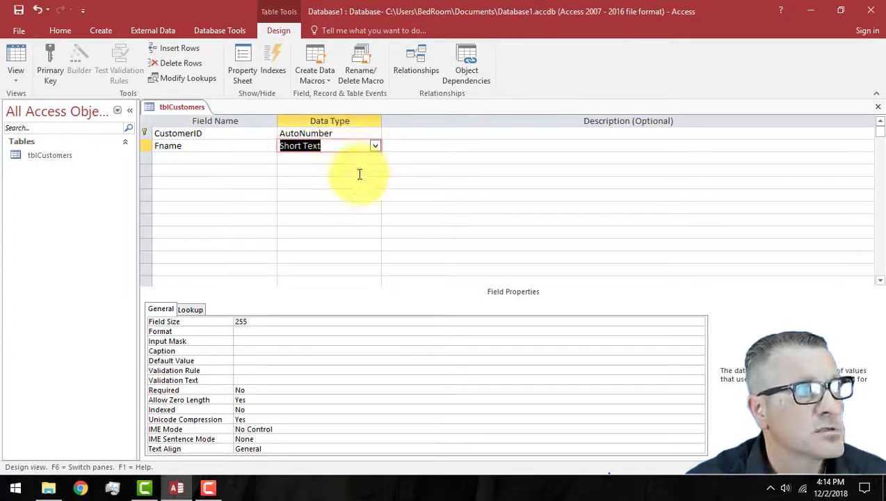
left_click(255, 320)
left_click(218, 319)
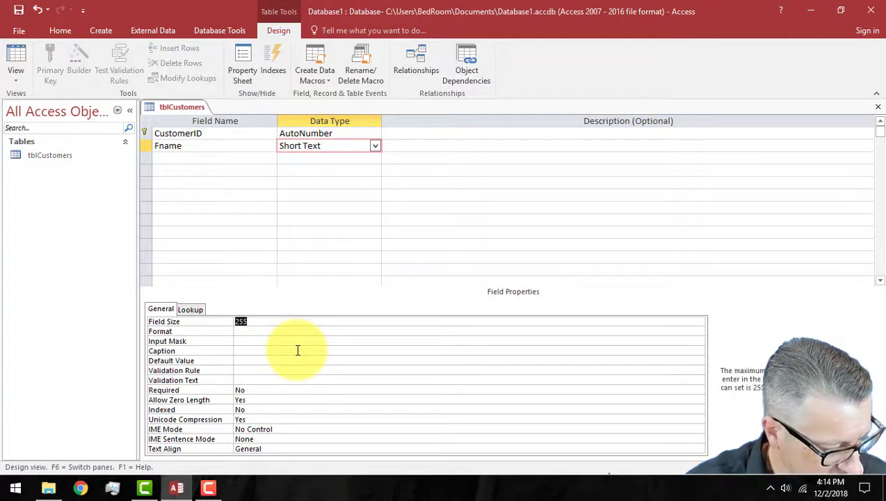
type("25")
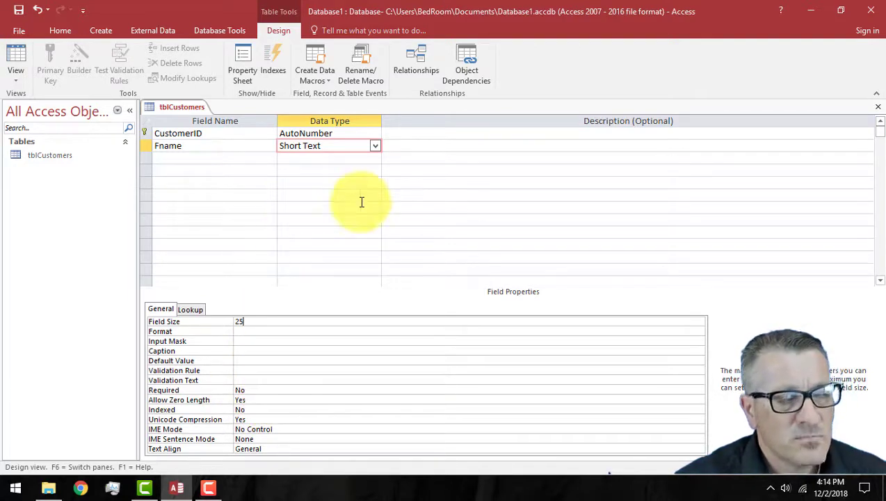
Step: Add an Lname Short Text field with a field size of 35
left_click(184, 160)
type("Lan")
type("tnam")
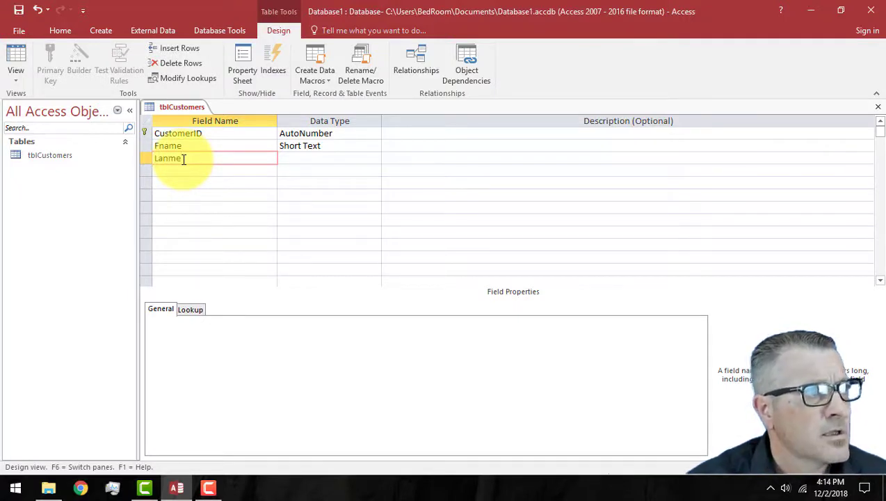
key("BackSpace")
key("BackSpace")
key("BackSpace")
key("BackSpace")
key("BackSpace")
key("BackSpace")
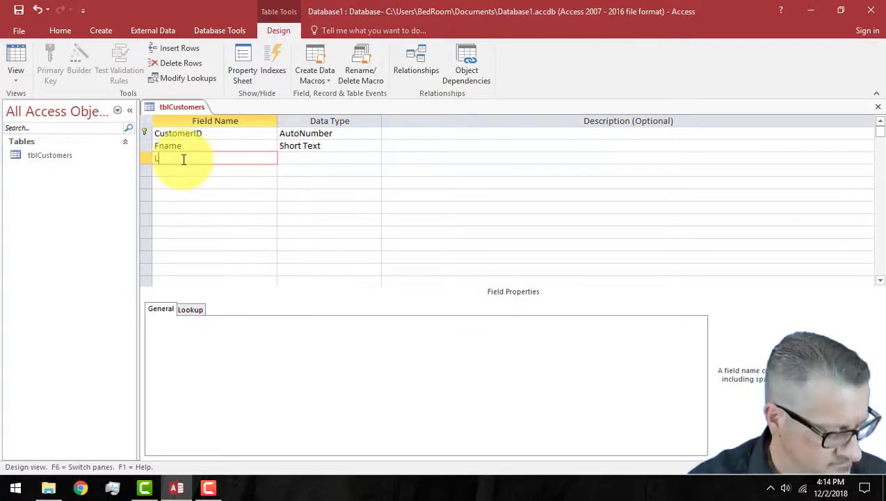
type("ast")
key("BackSpace")
key("BackSpace")
key("BackSpace")
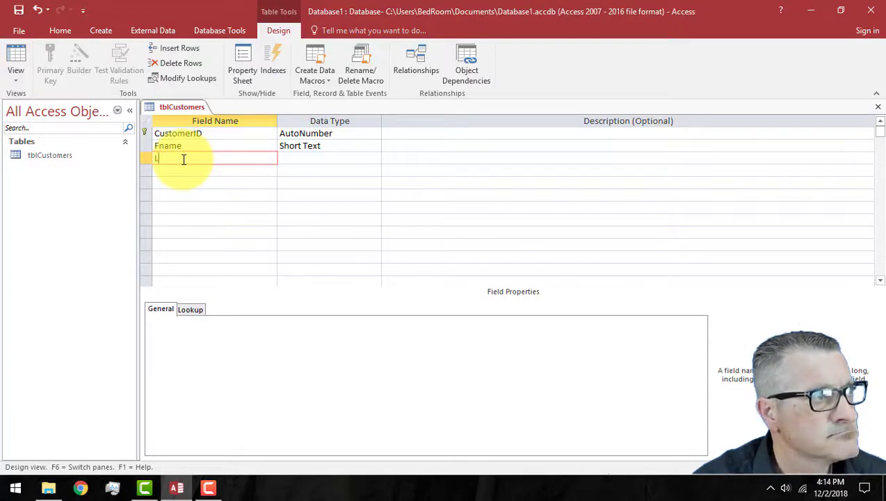
type("astnam")
key("BackSpace")
key("BackSpace")
key("BackSpace")
key("BackSpace")
key("BackSpace")
key("BackSpace")
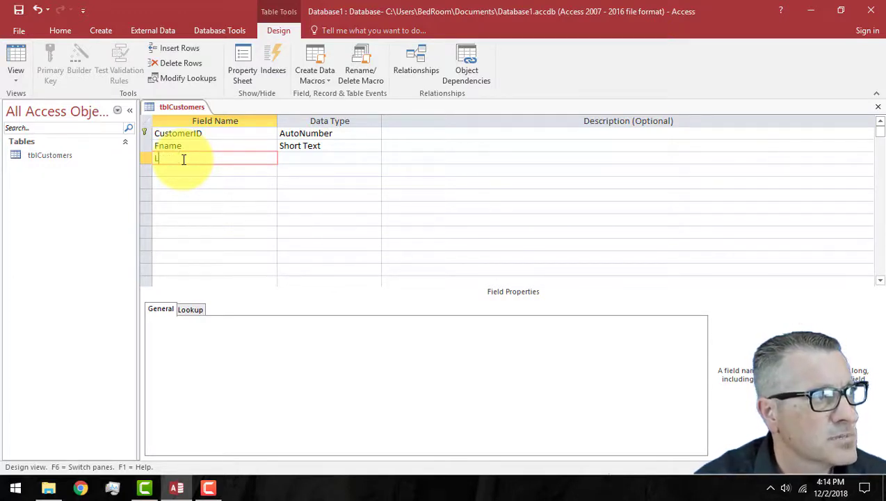
type("name")
key("Tab")
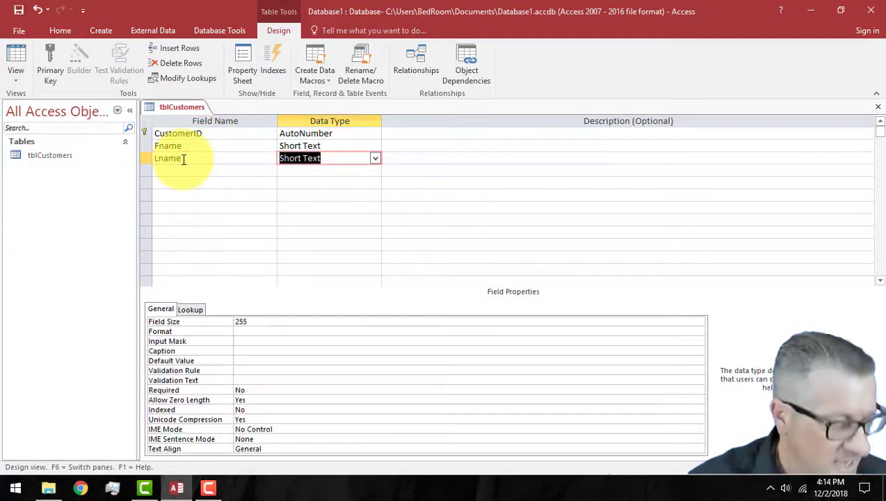
left_click(237, 322)
type("35")
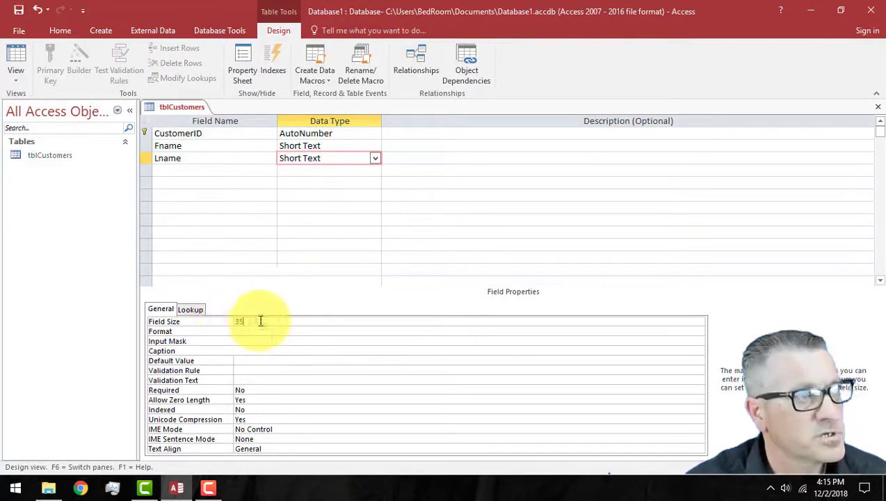
key("F6")
left_click(184, 172)
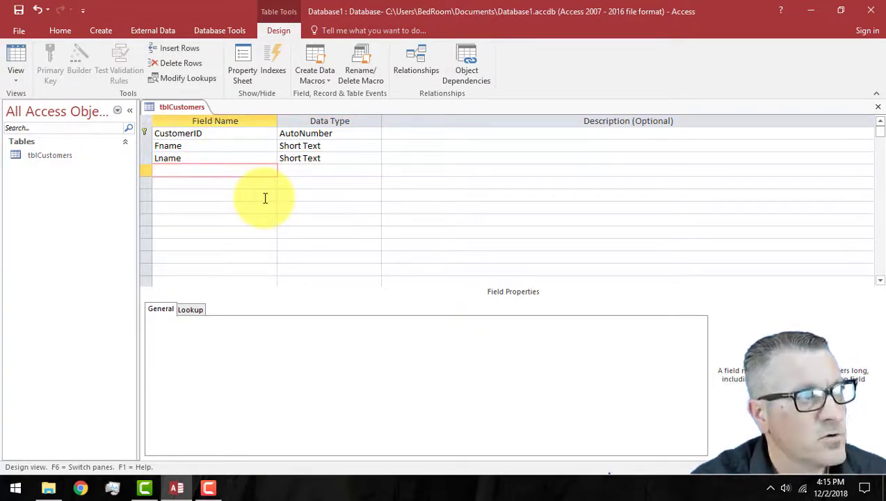
Step: Add a Phone field as Short Text and launch the Input Mask builder for it
type("Phone")
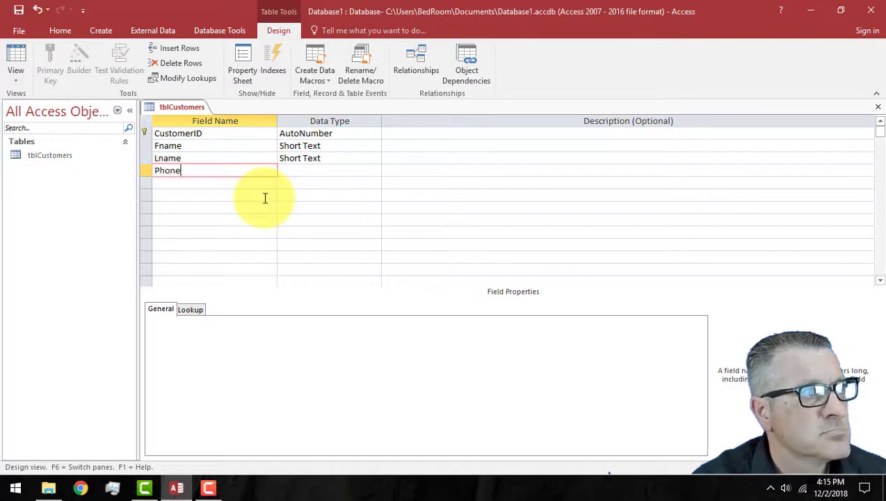
key("Tab")
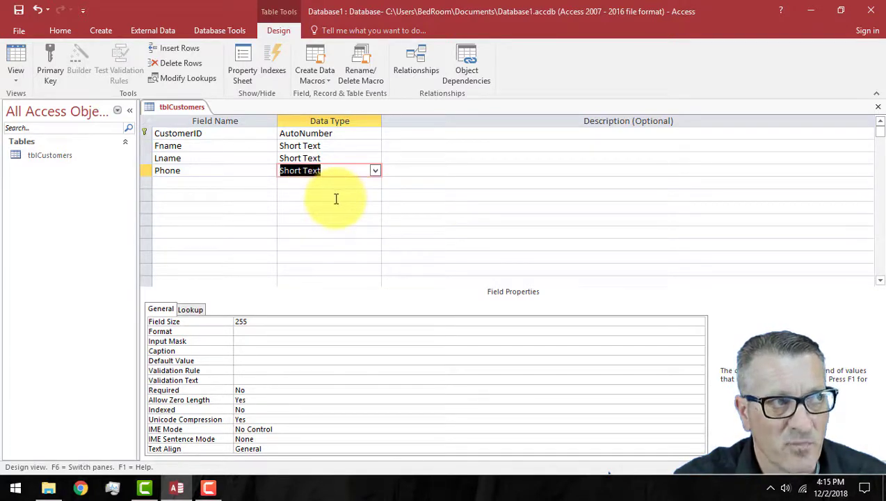
left_click(375, 171)
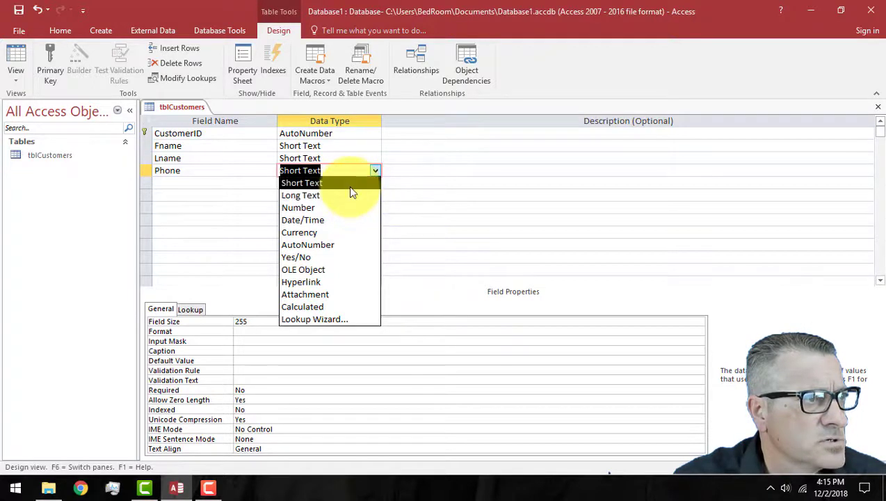
key("Escape")
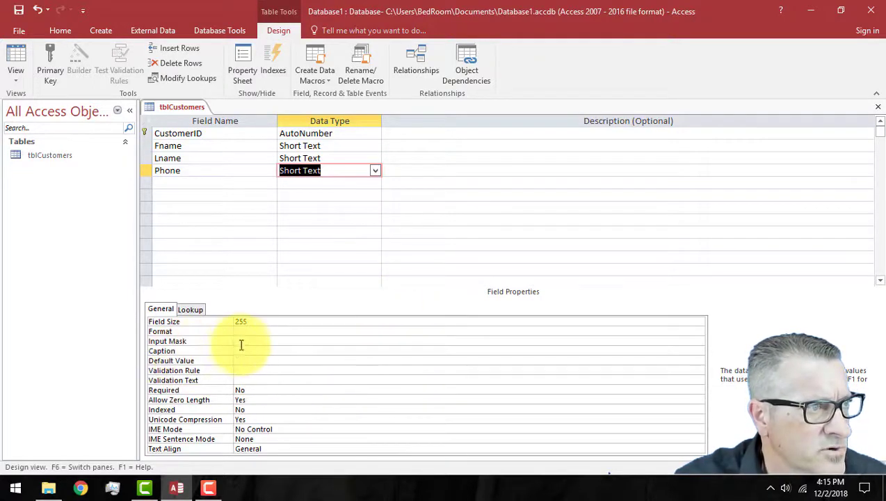
left_click(239, 342)
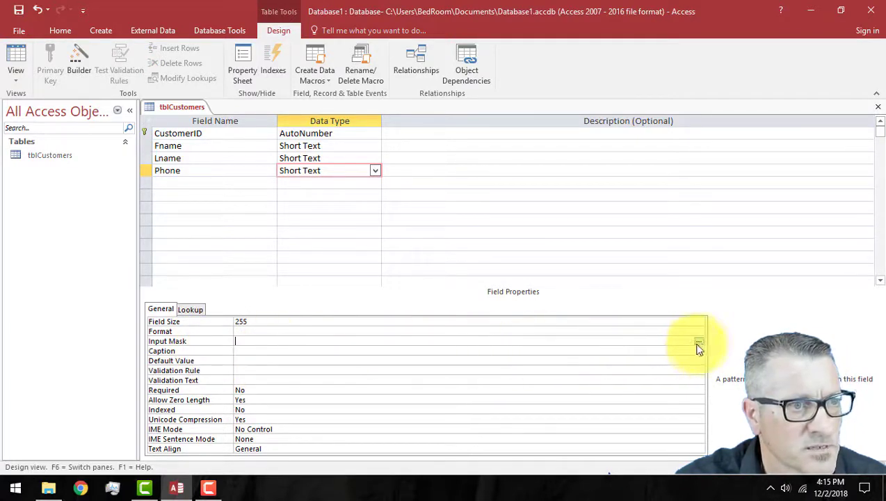
left_click(698, 342)
Step: Save the table and apply the Phone Number input mask after testing it with sample digits
left_click(429, 281)
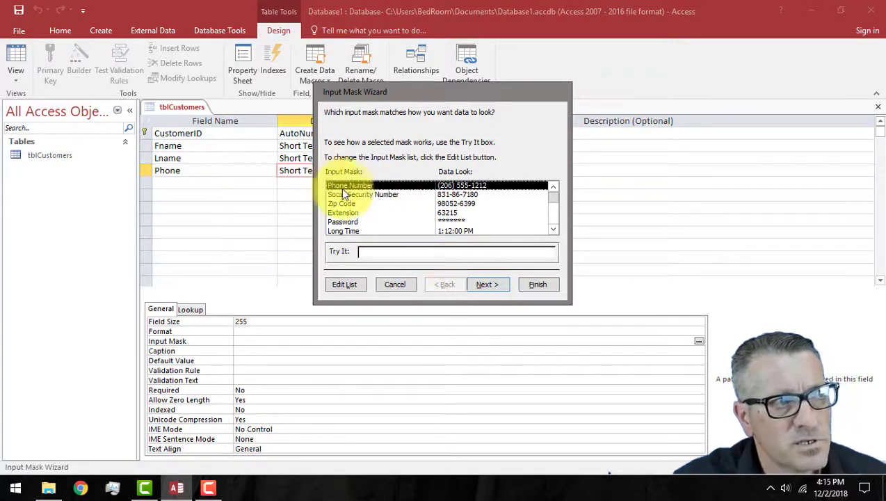
left_click(496, 283)
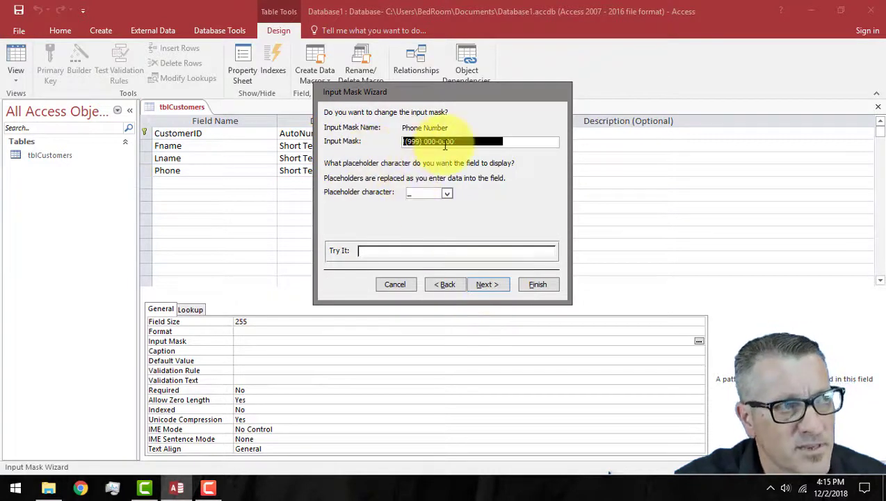
left_click(392, 249)
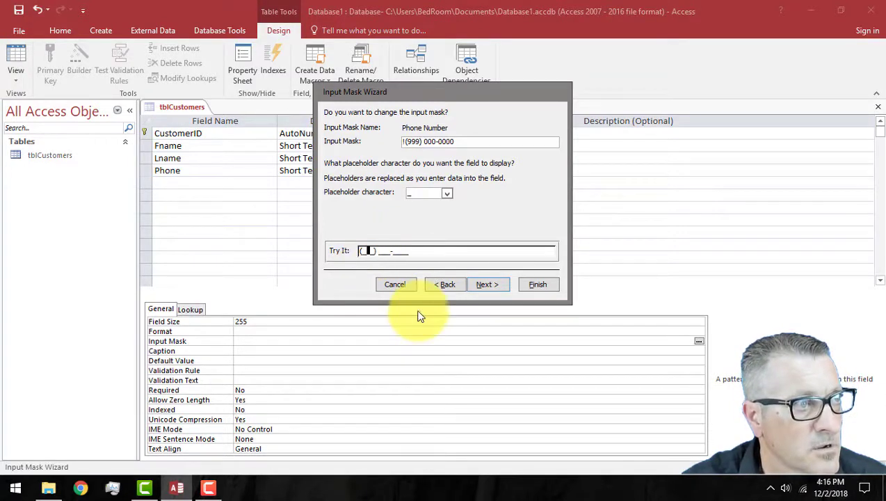
type("3")
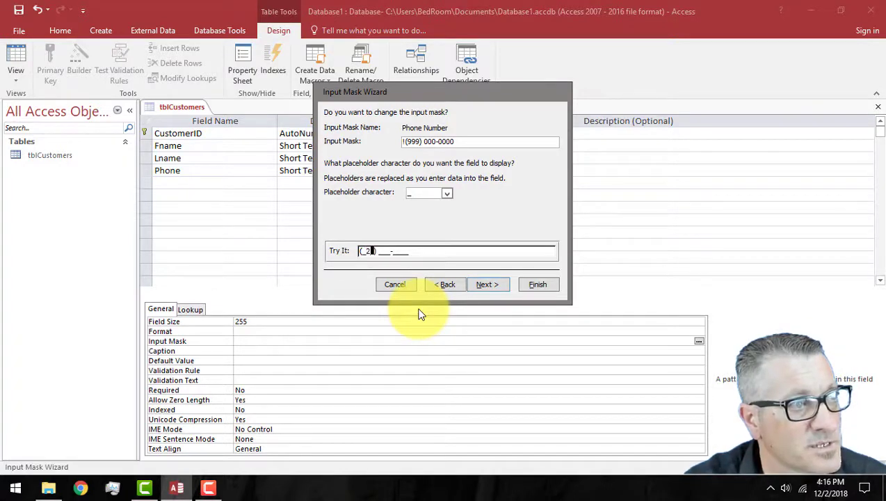
type("32")
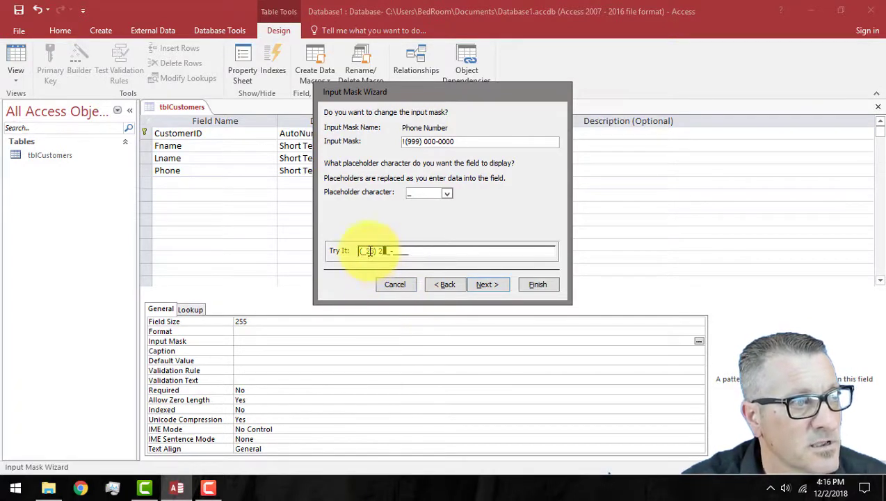
type("1")
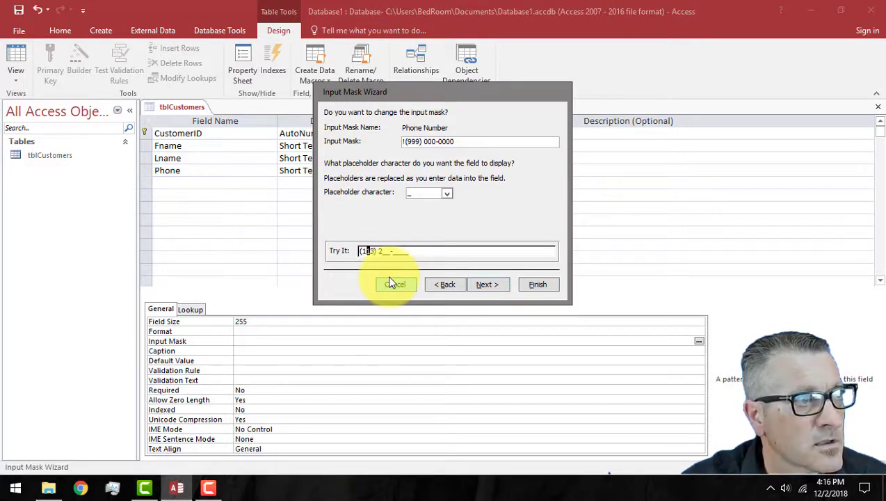
left_click(388, 251)
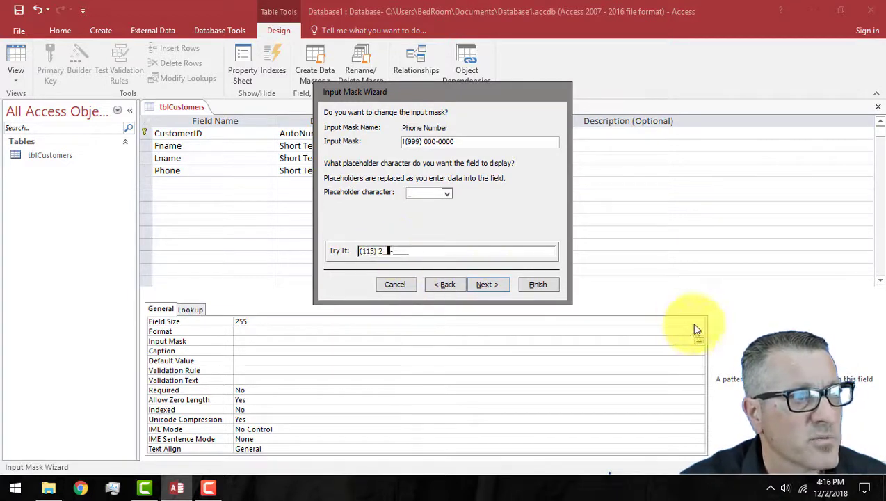
type("2-12")
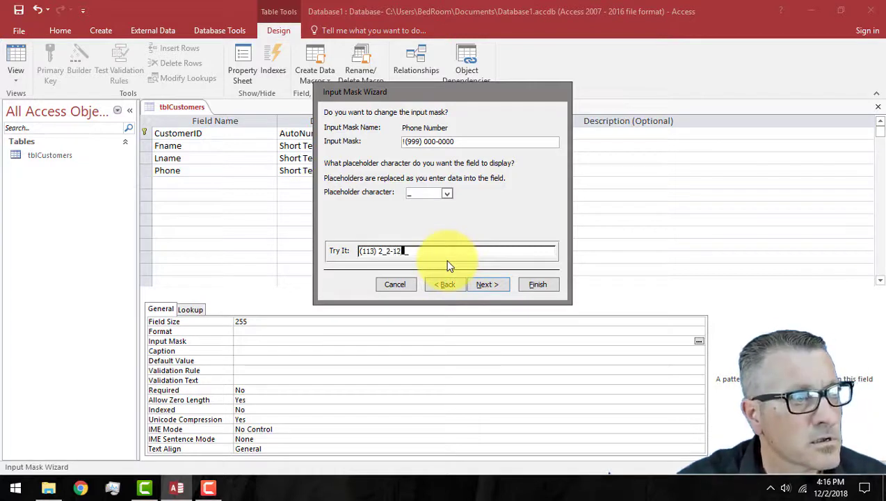
type("1")
key("Left")
key("Left")
key("Left")
key("Left")
key("Left")
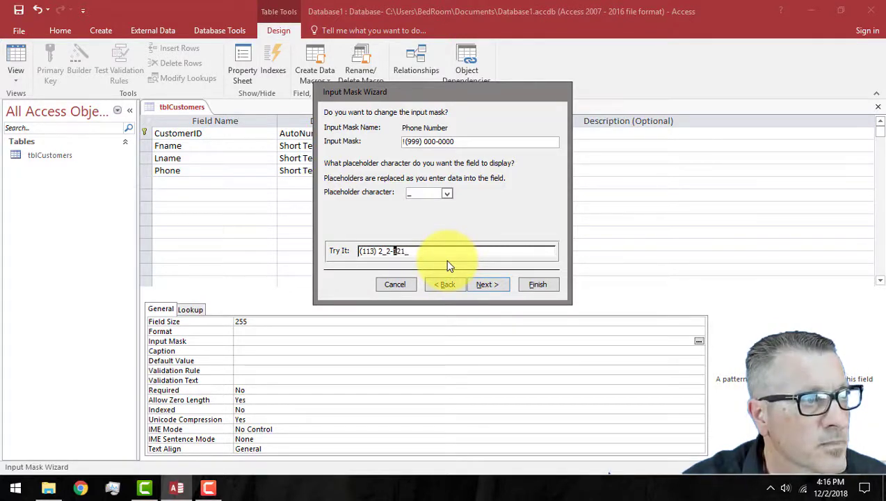
type("2")
key("Right")
key("Right")
key("Right")
type("6")
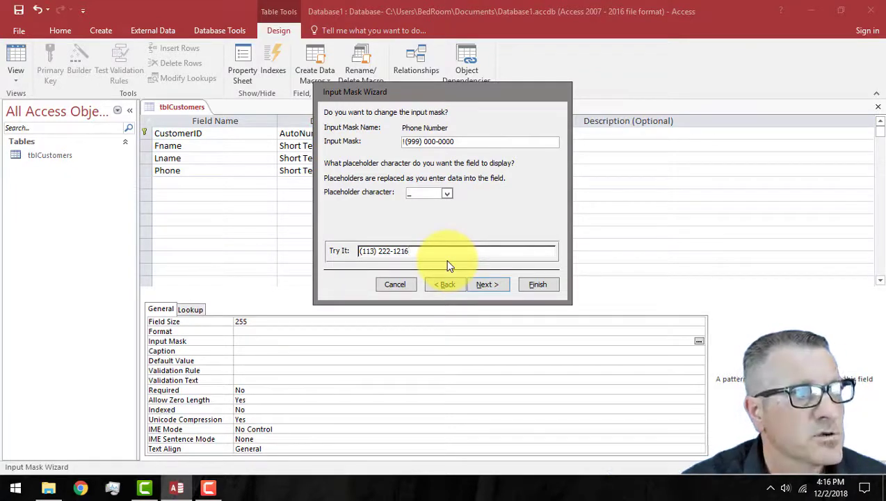
left_click(485, 282)
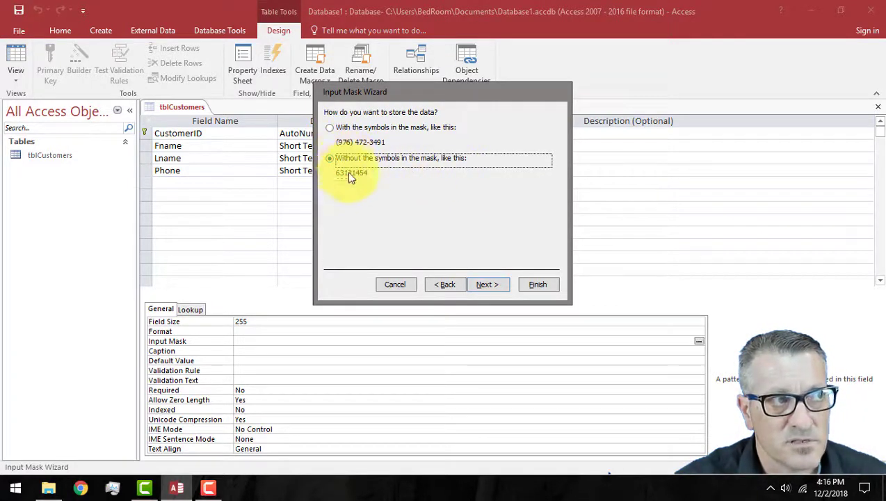
left_click(495, 284)
left_click(535, 283)
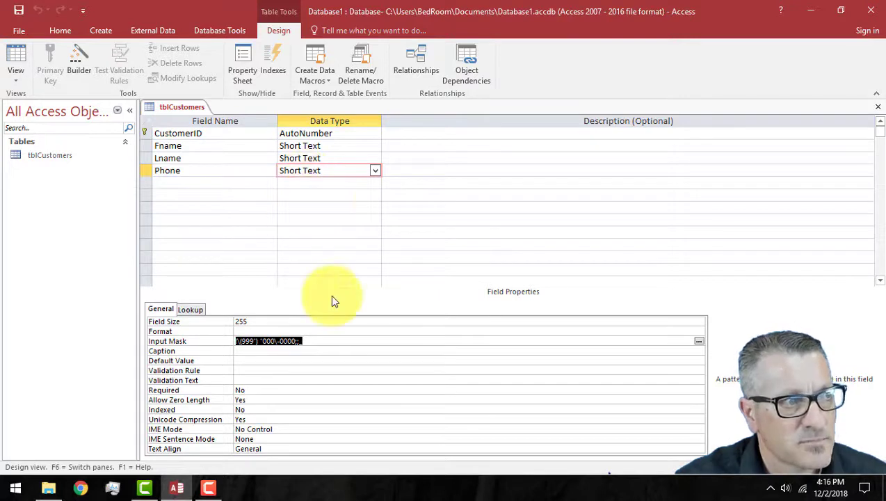
Step: Set the Phone field size to 10, save the design, and close tblCustomers
left_click(220, 319)
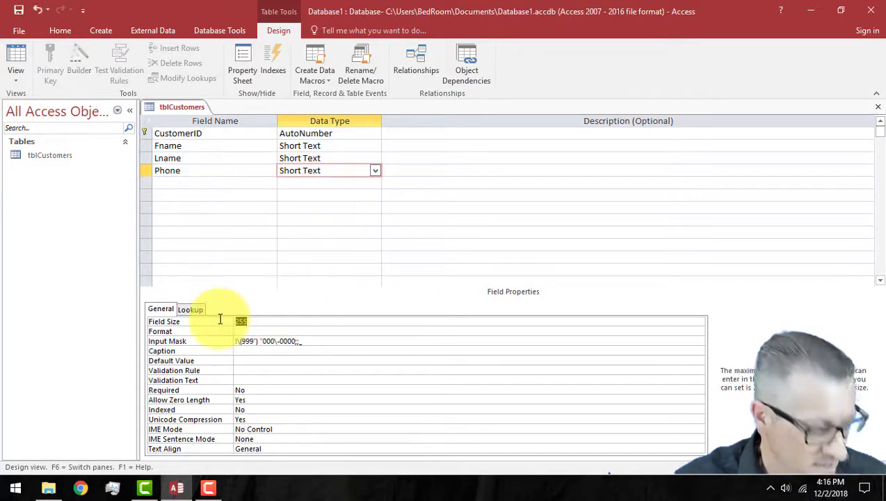
type("1")
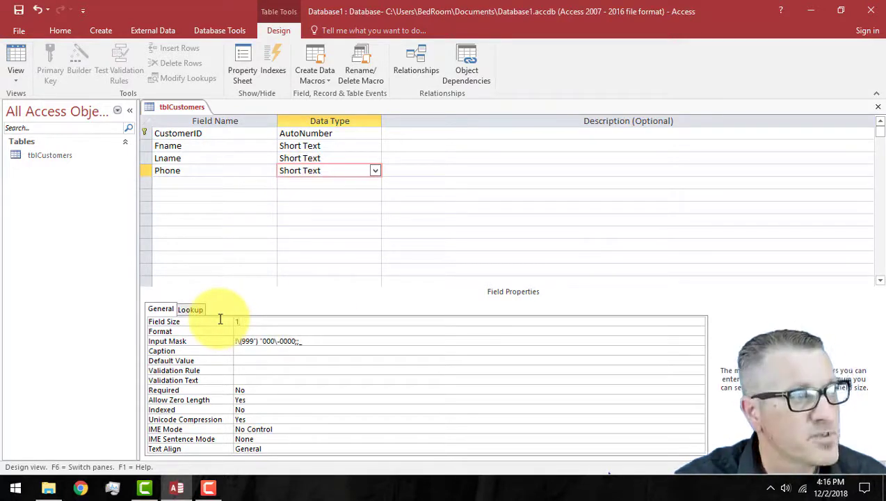
type("0")
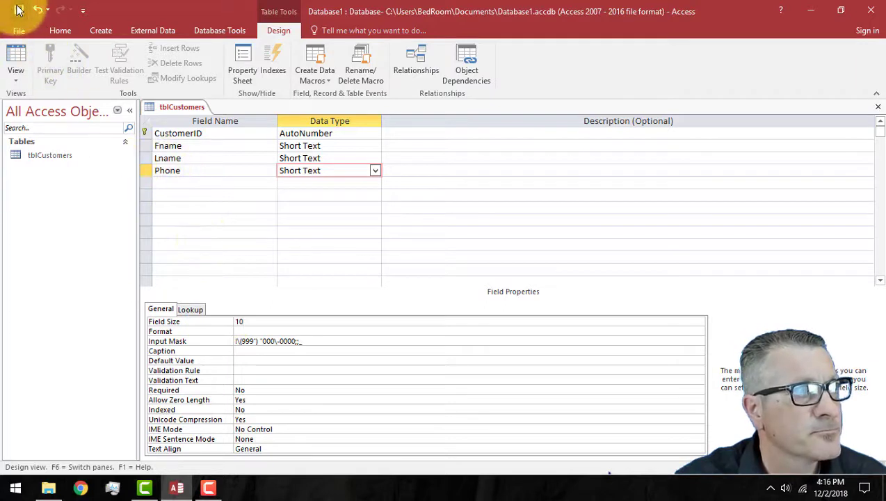
left_click(19, 10)
left_click(200, 182)
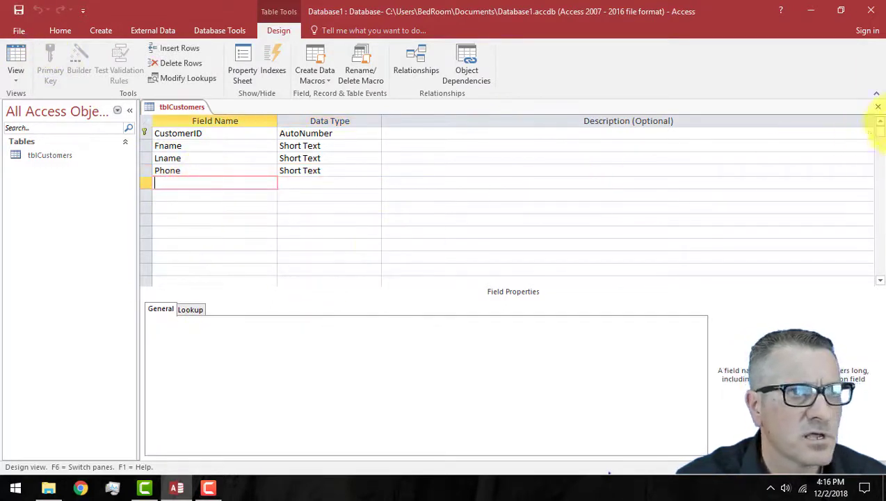
left_click(878, 108)
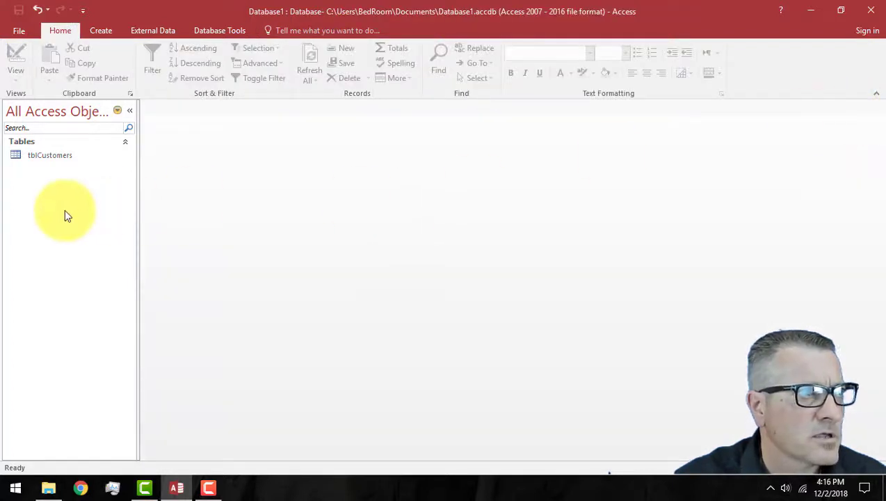
Step: Open tblCustomers as a datasheet and enter the first customer's first name, last name and phone
double_click(45, 156)
left_click(264, 134)
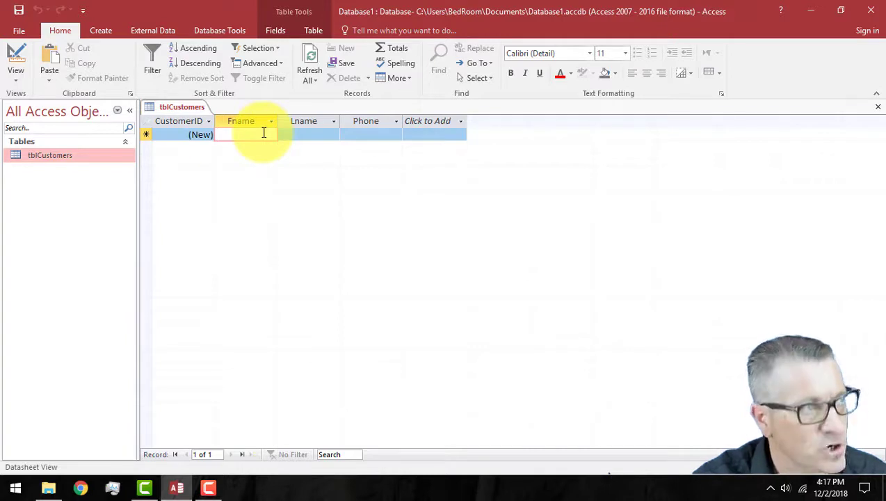
type("Joe")
key("Tab")
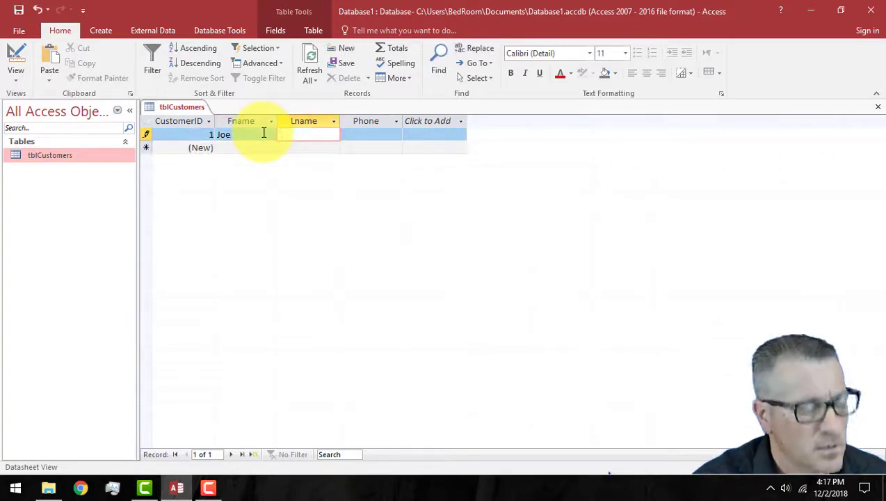
type("Smith")
key("Tab")
type("(383) 838-3838")
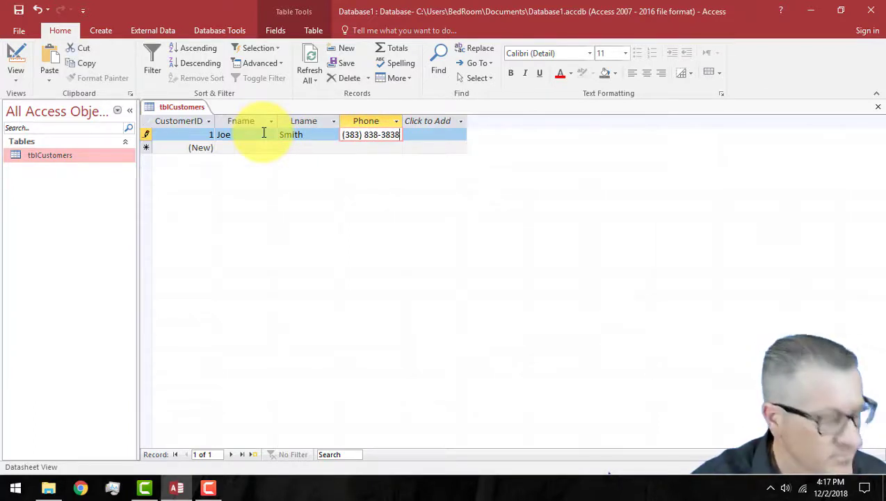
key("Tab")
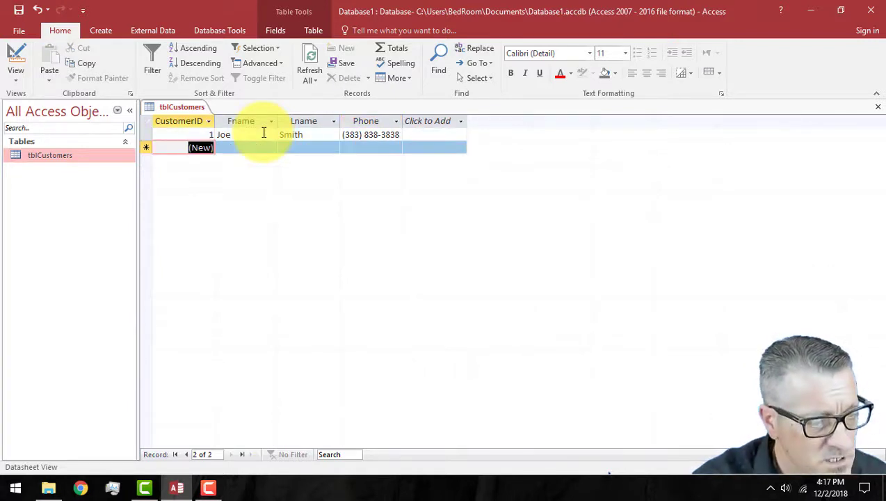
Step: Enter the second customer's first name, last name and phone number
key("Tab")
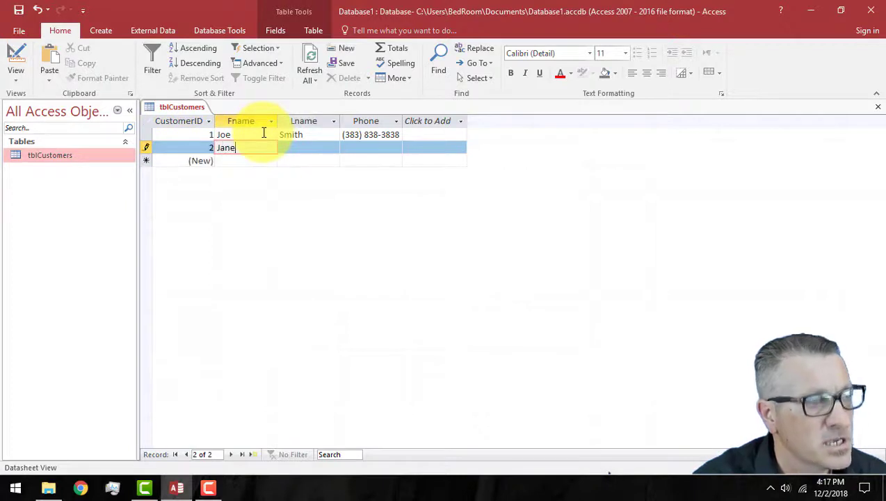
key("Tab")
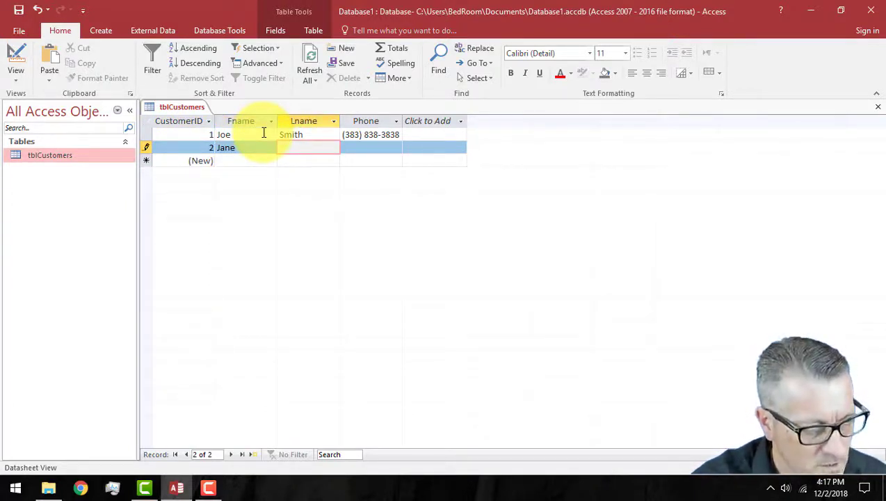
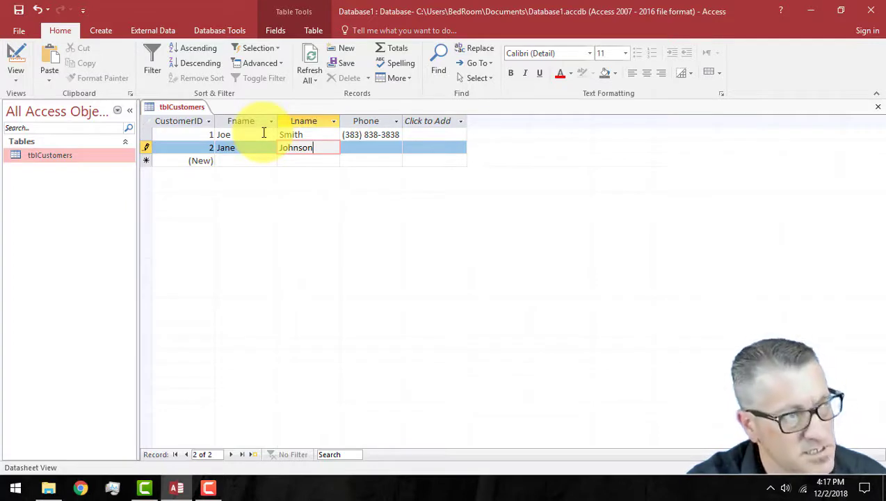
key("Tab")
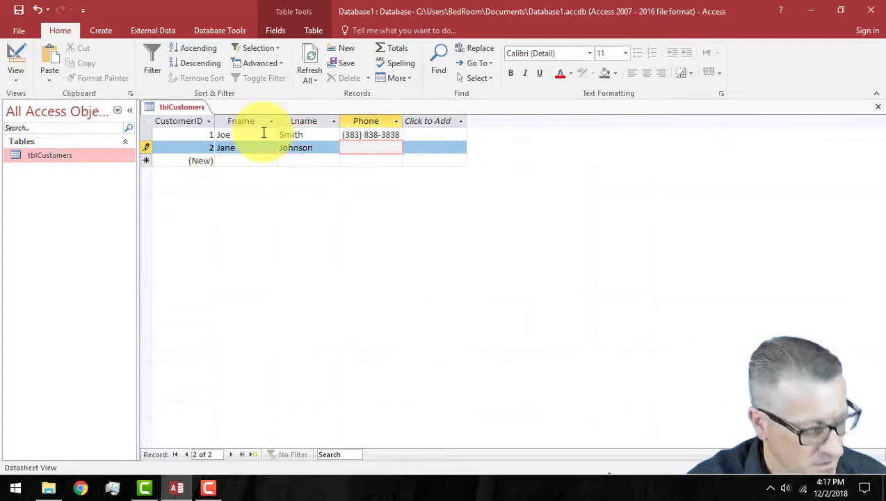
type("8585854848")
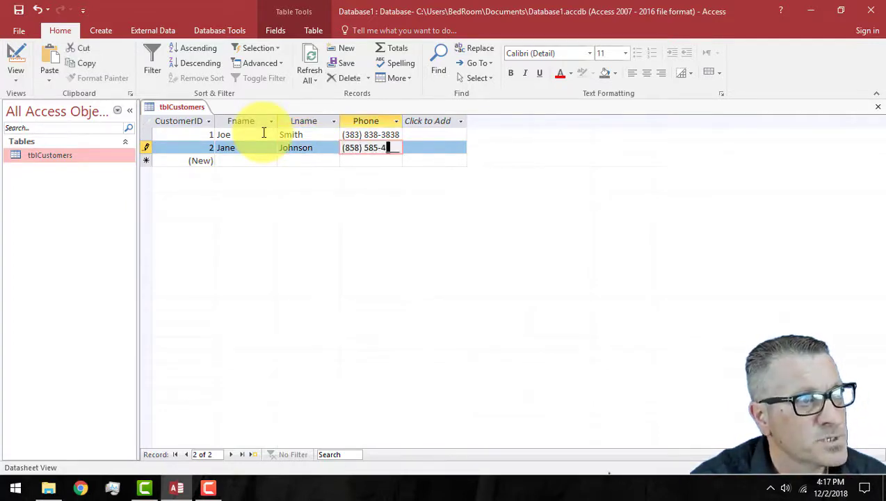
key("Tab")
key("Tab")
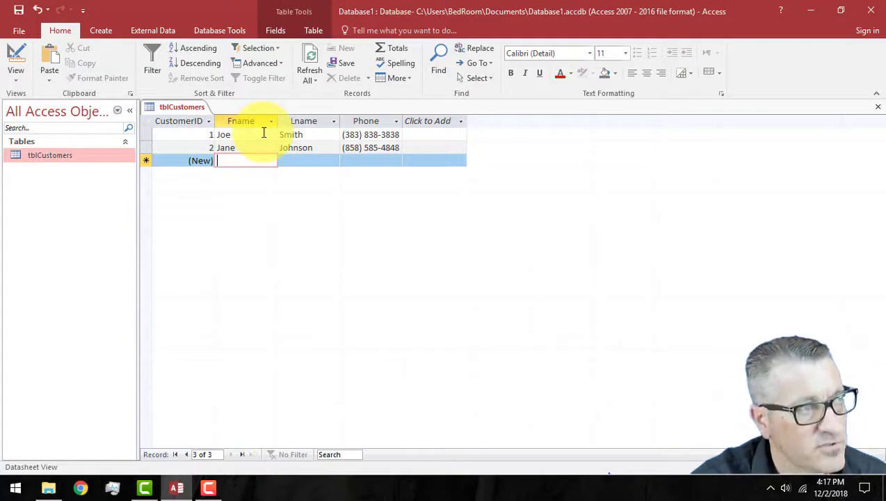
Step: Enter the third customer's record, correcting the misspelled last name, and add the phone number
key("Tab")
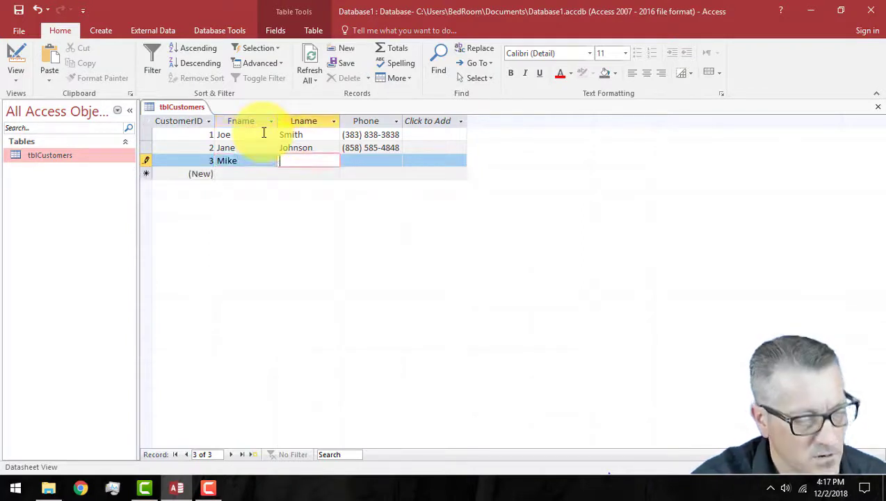
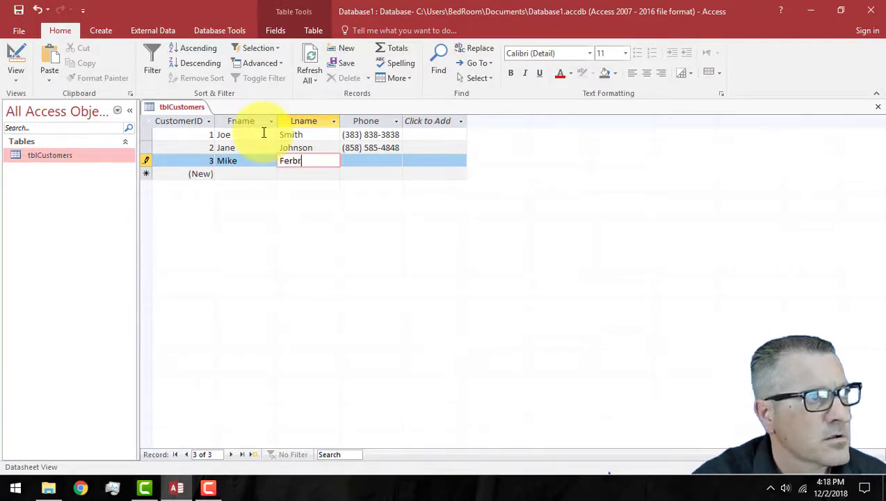
key("Tab")
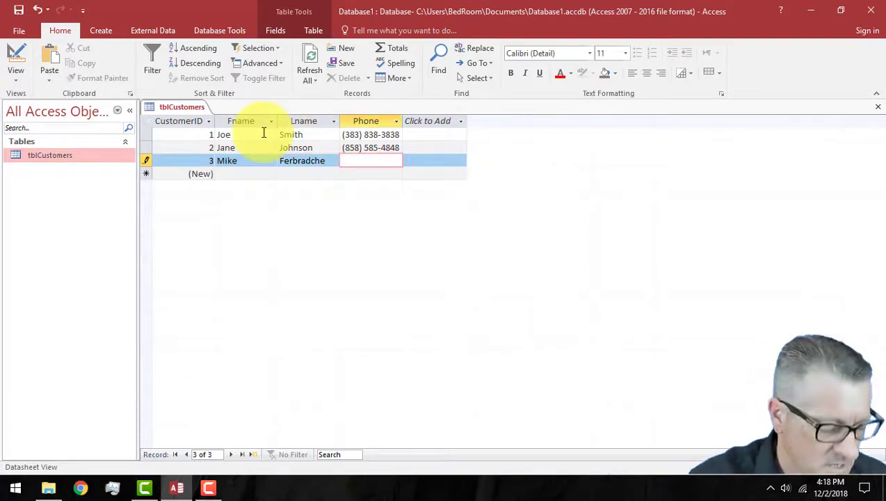
left_click(331, 160)
key("BackSpace")
key("BackSpace")
key("BackSpace")
key("BackSpace")
key("BackSpace")
key("BackSpace")
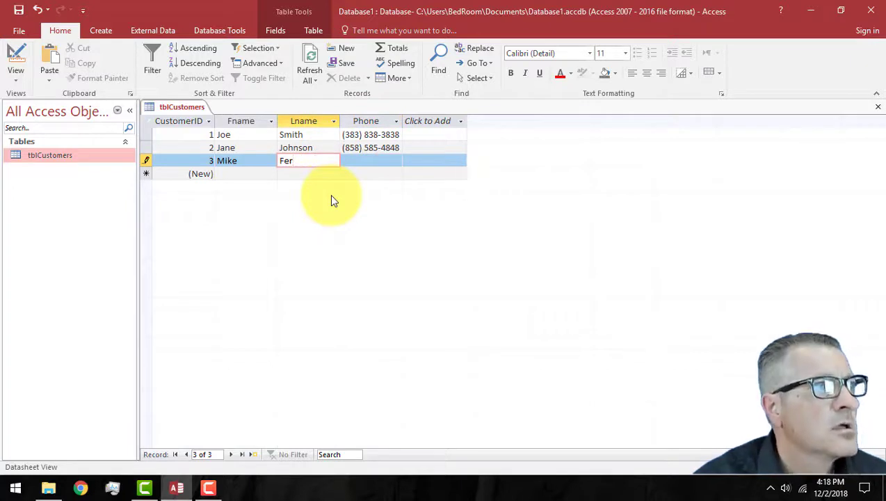
type("bra")
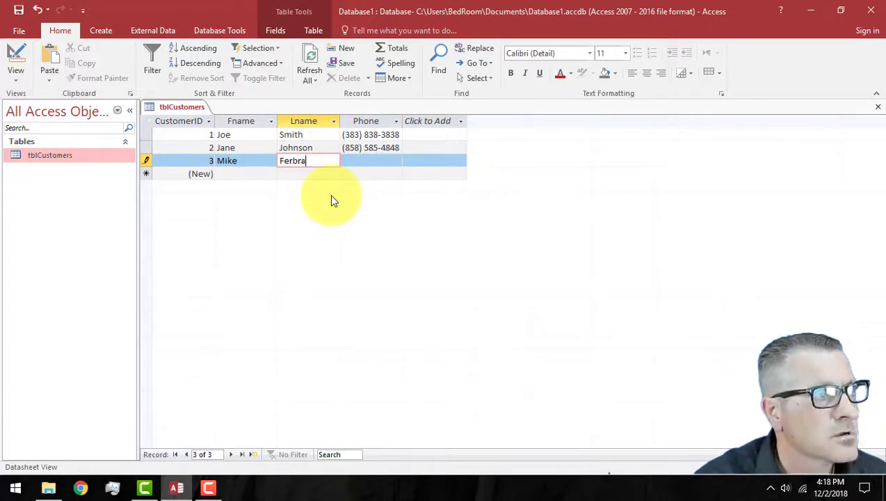
type("che")
key("Tab")
type("484) 848-4848")
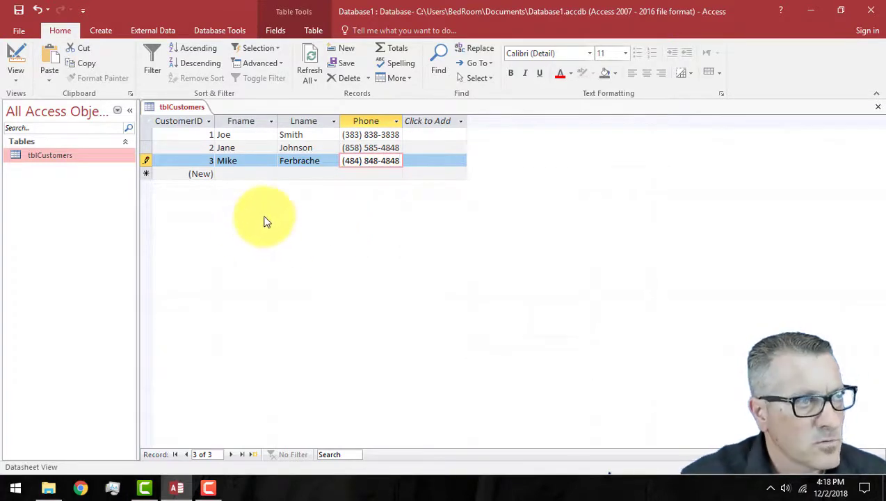
left_click(230, 174)
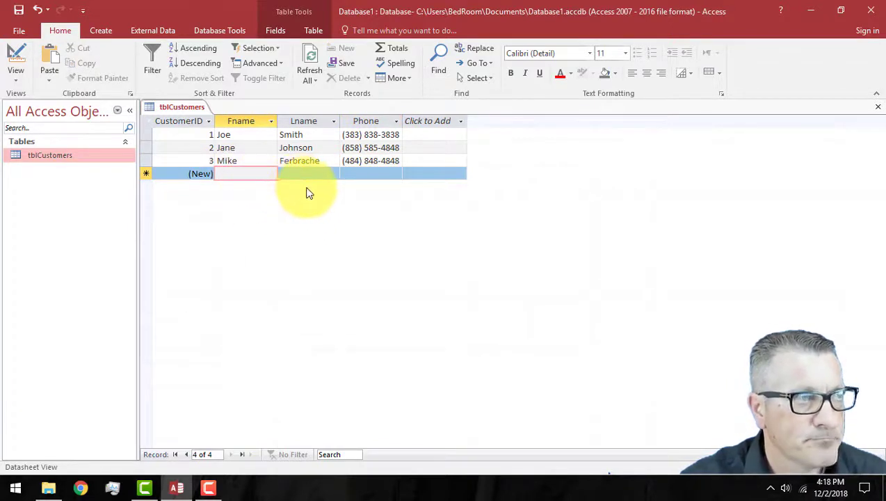
Step: Close tblCustomers, reopen it to check the saved records, then close it again
left_click(878, 108)
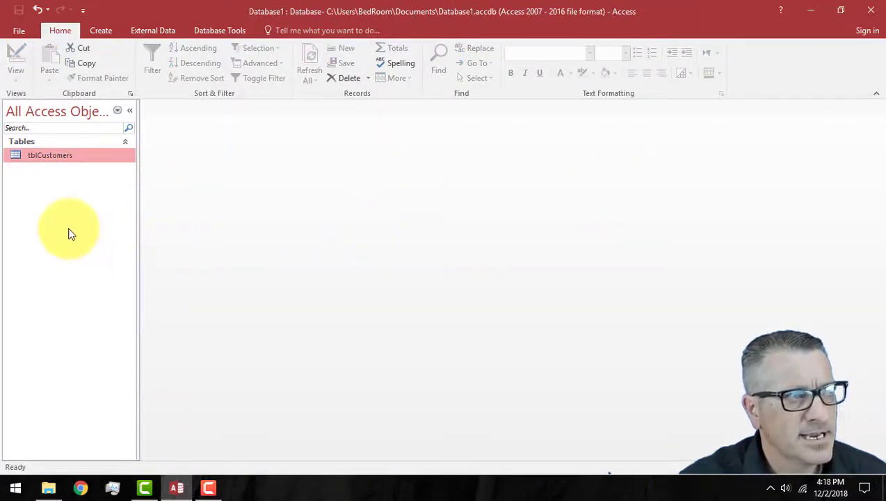
double_click(44, 156)
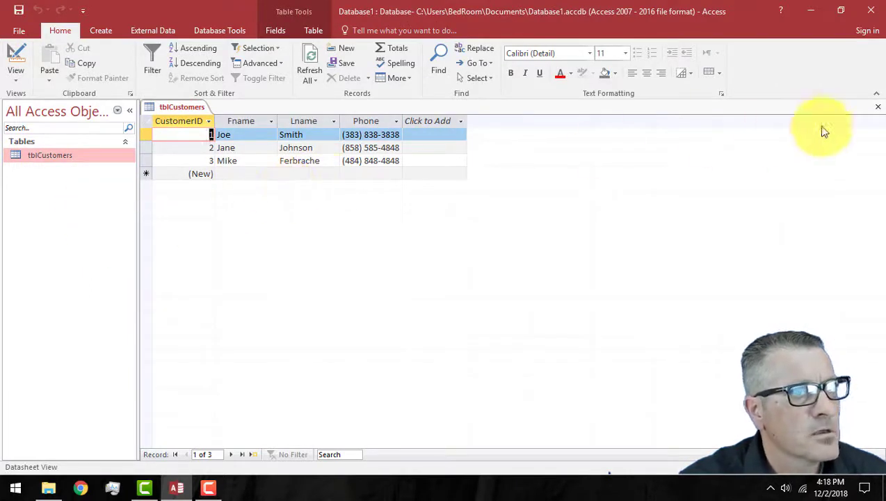
left_click(875, 108)
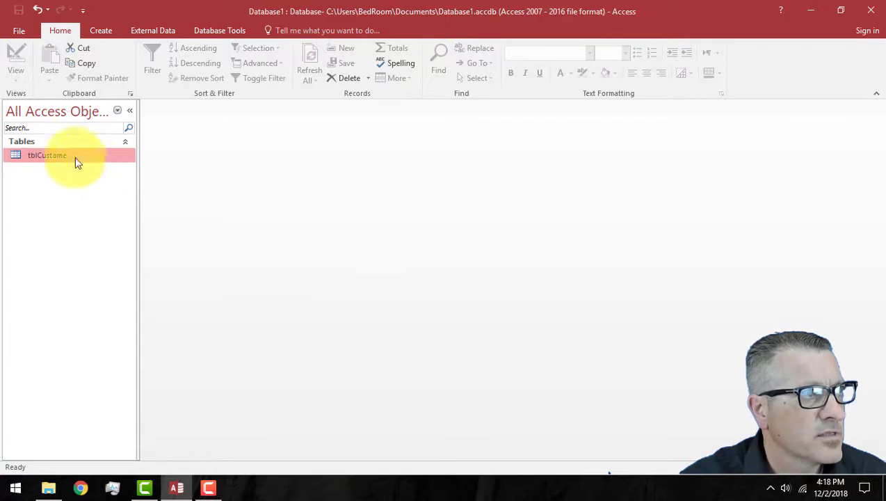
left_click(100, 31)
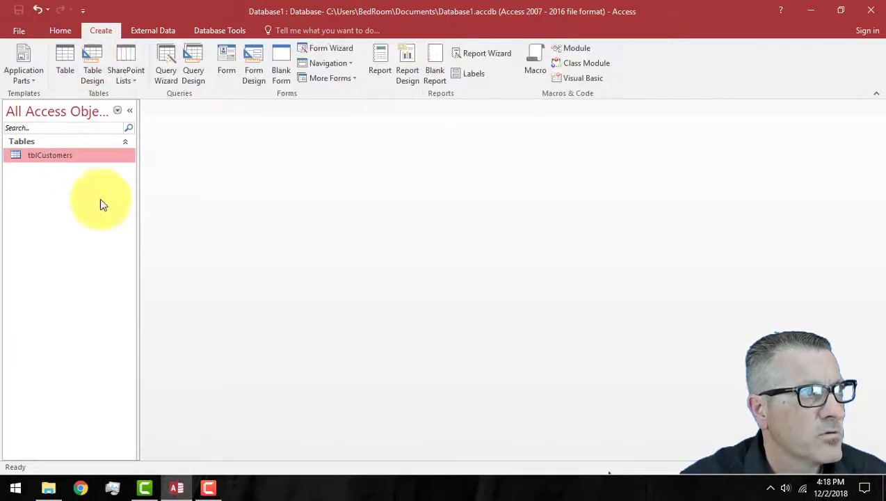
Step: Create a new table in Design view with CarId as an AutoNumber primary key
left_click(89, 66)
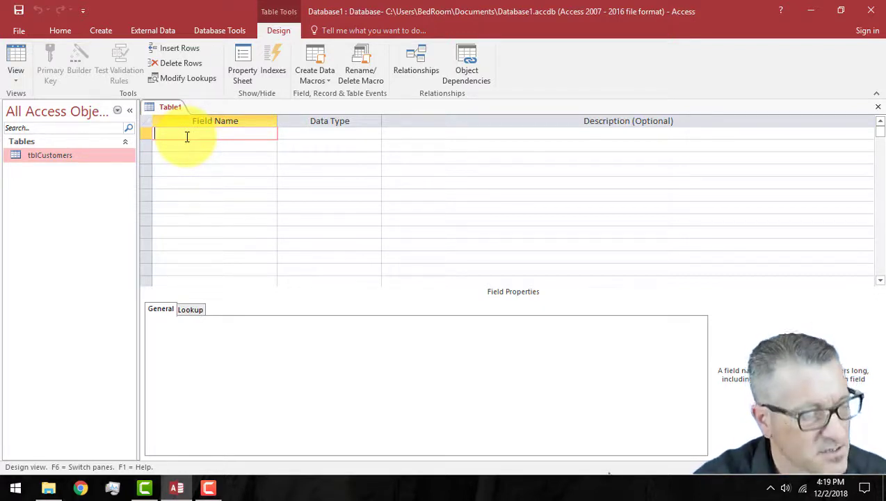
type("CarId")
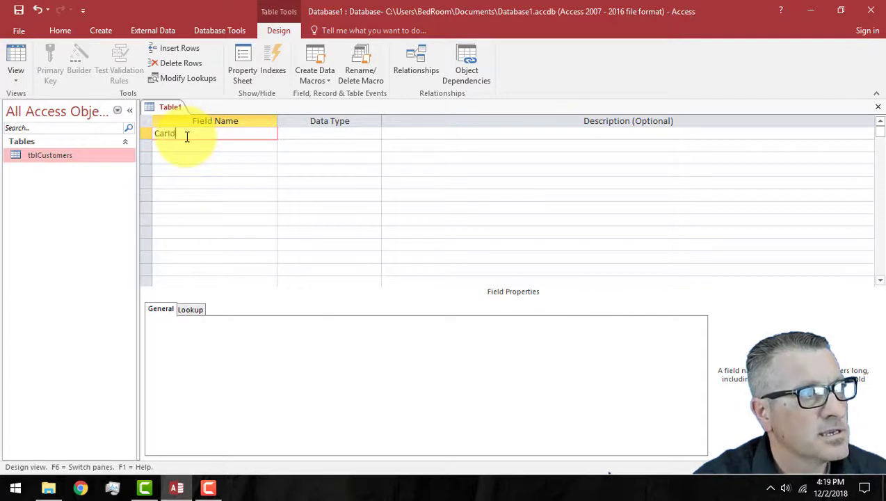
key("Tab")
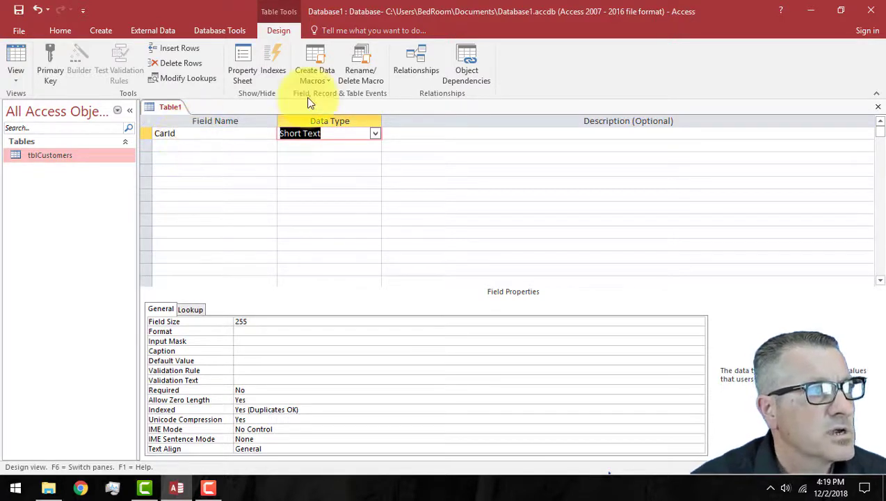
left_click(375, 133)
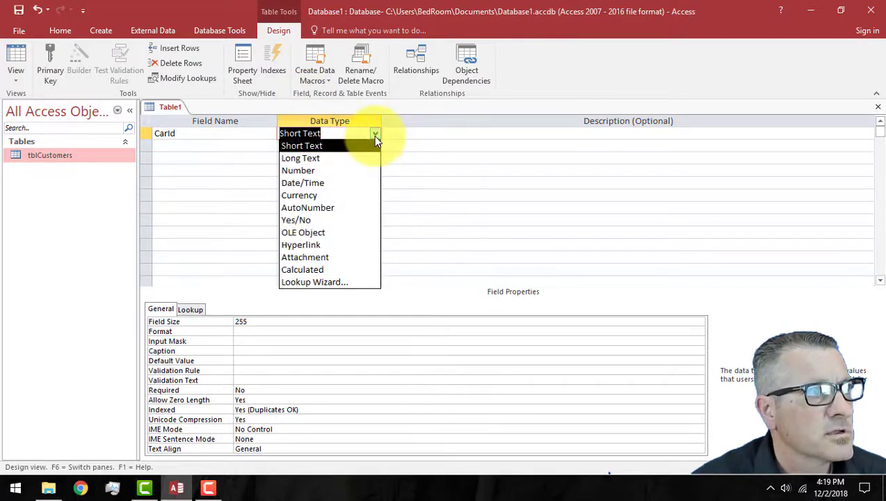
left_click(343, 208)
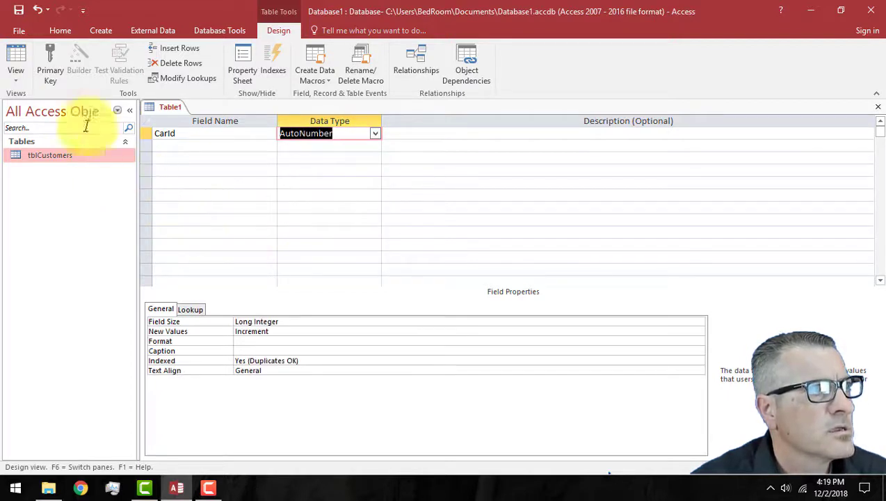
left_click(48, 56)
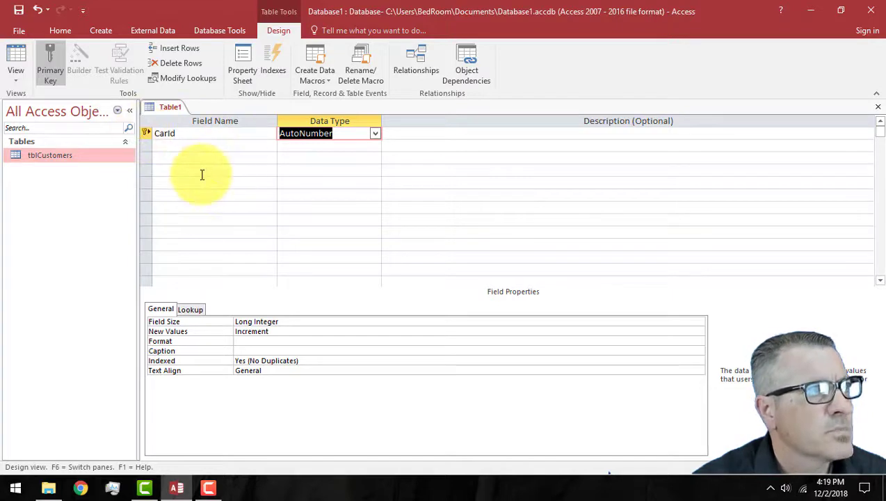
Step: Save the new table under the name tblCars
left_click(18, 10)
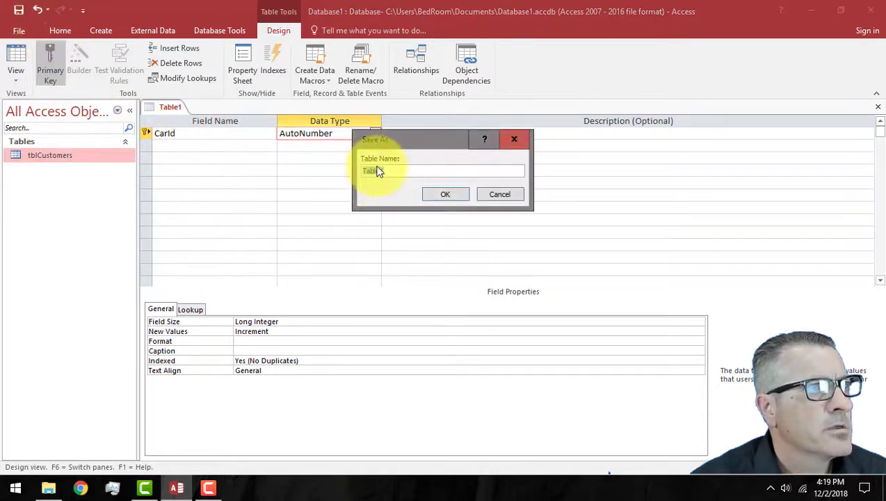
type("tbl")
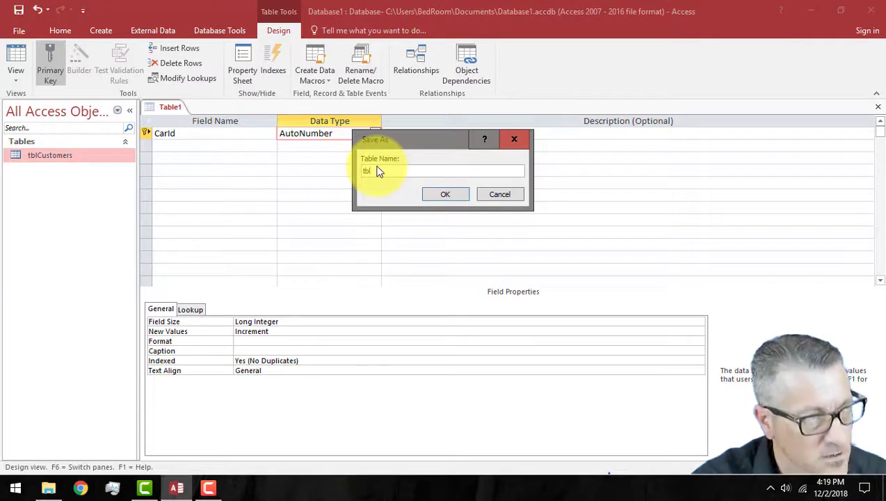
type("Cars")
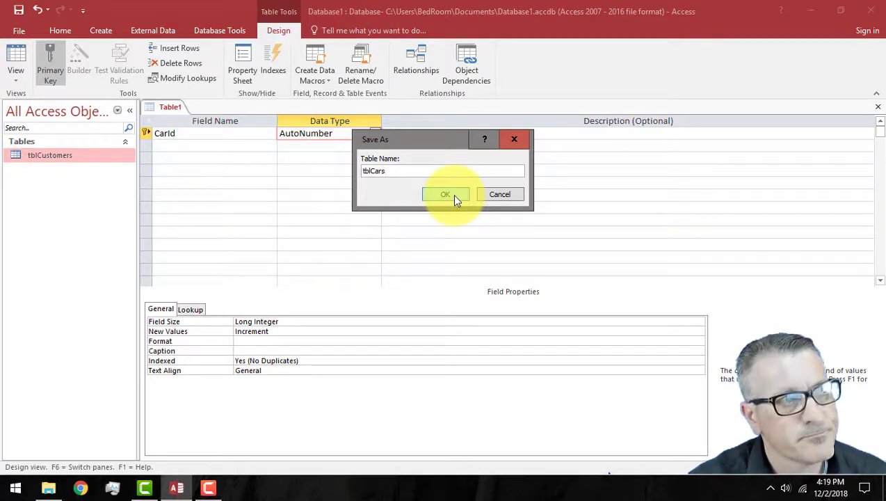
left_click(453, 196)
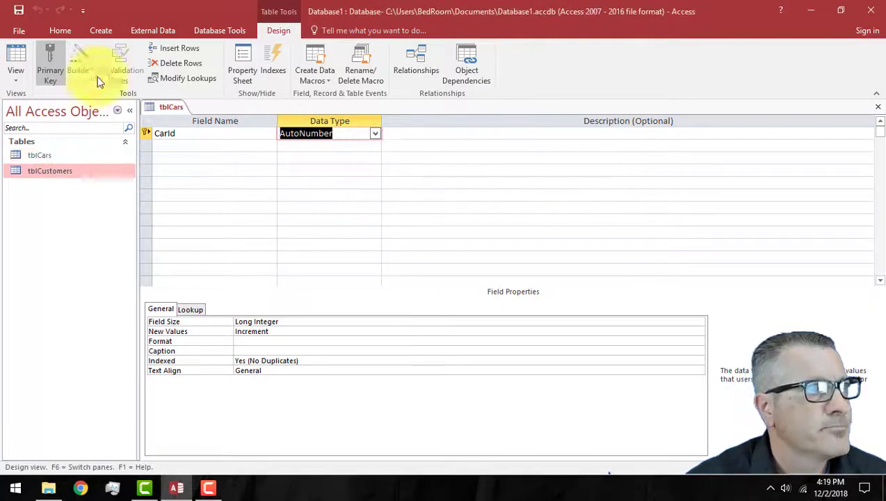
Step: Add a second field, CarCustomerID, with the Number data type
left_click(191, 145)
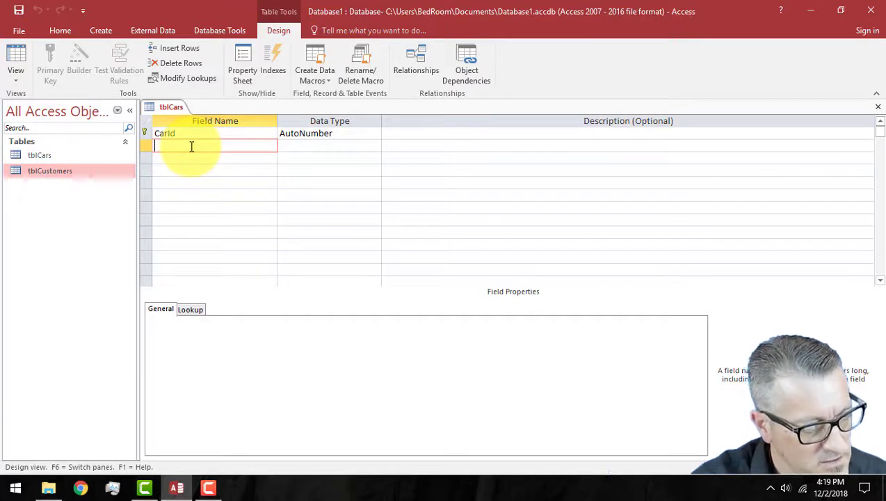
type("CarC")
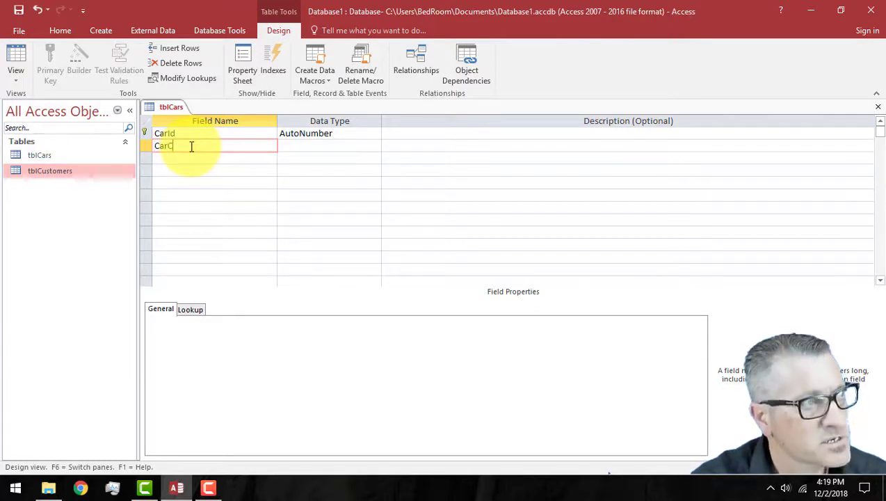
type("ustomerID")
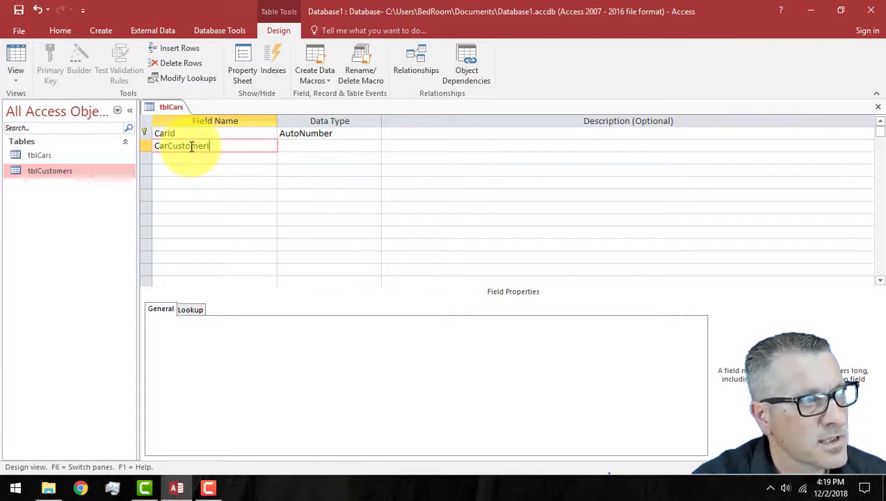
key("Tab")
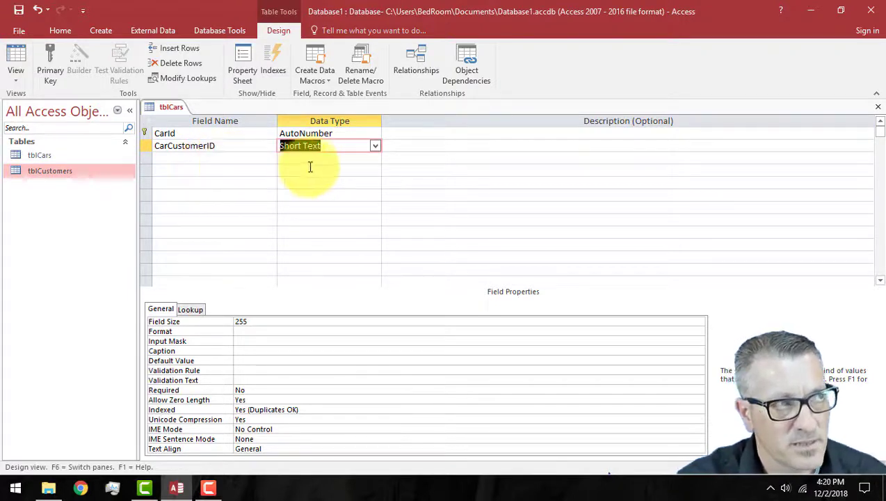
left_click(377, 147)
left_click(324, 182)
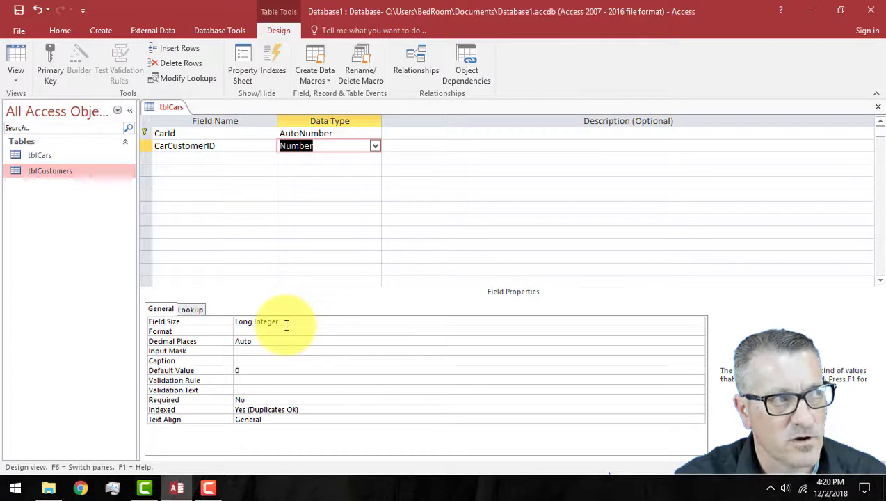
left_click(186, 159)
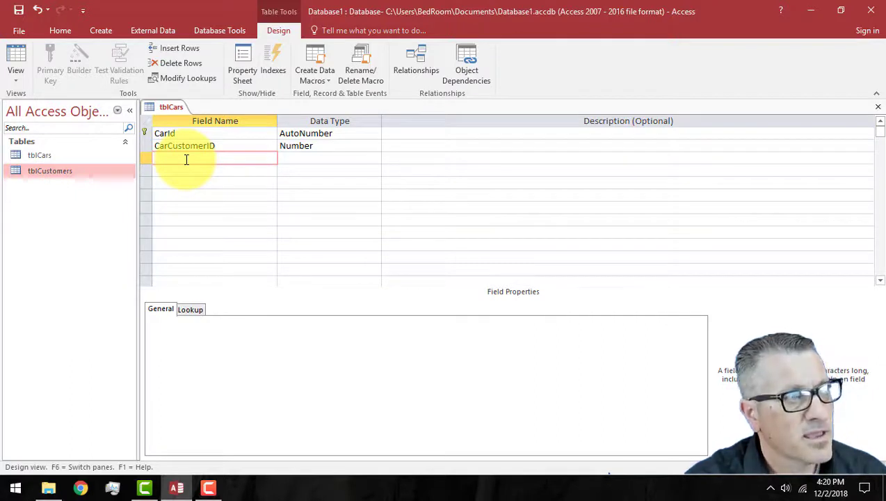
Step: Add a Make field to tblCars with a field size of 20
type("Make")
key("Tab")
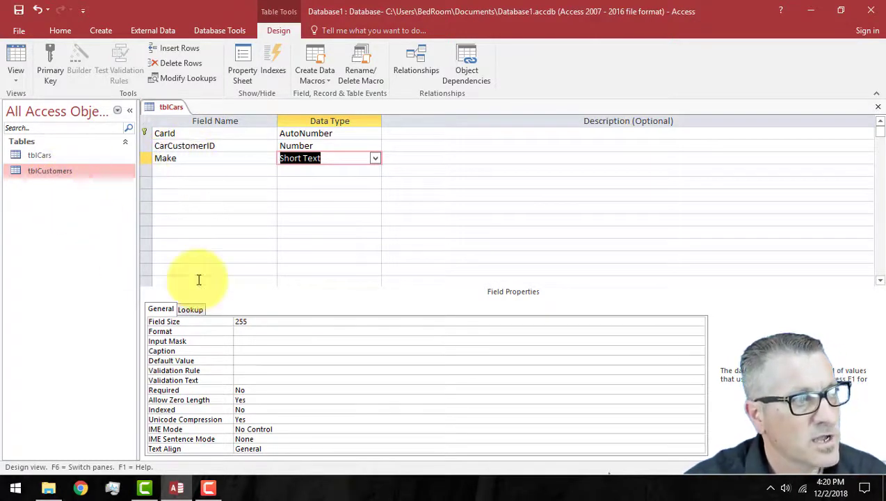
double_click(241, 321)
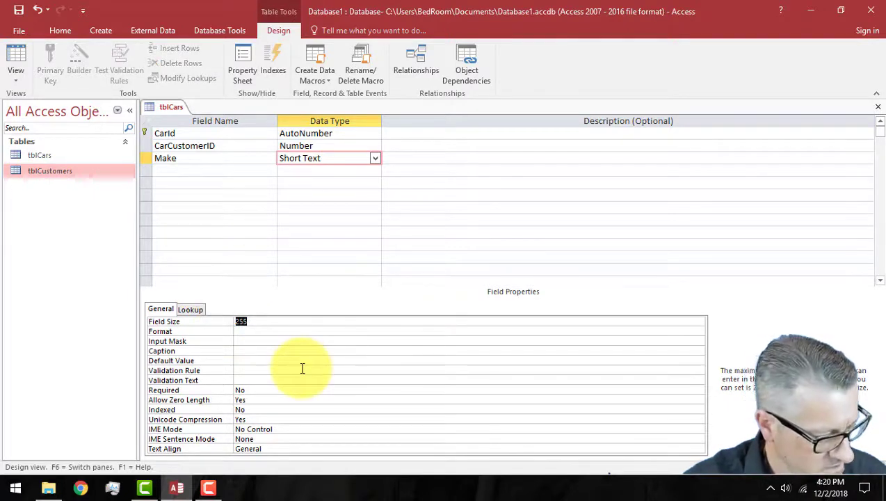
type("20")
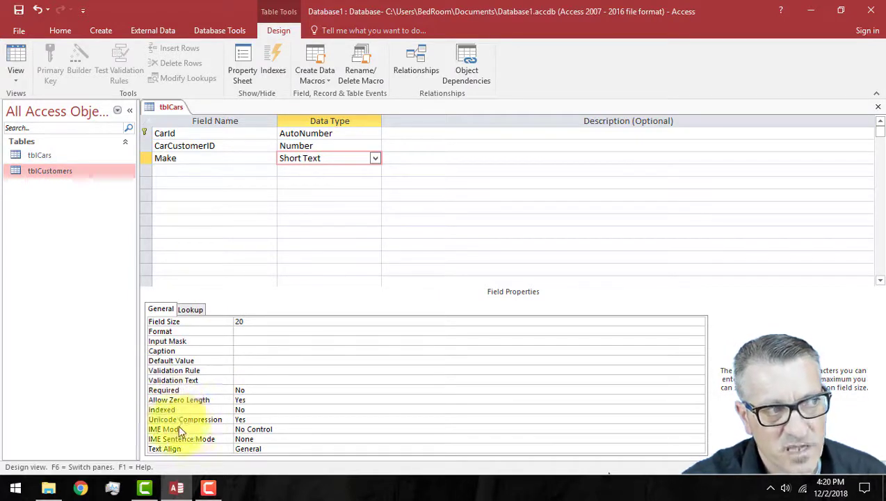
left_click(248, 332)
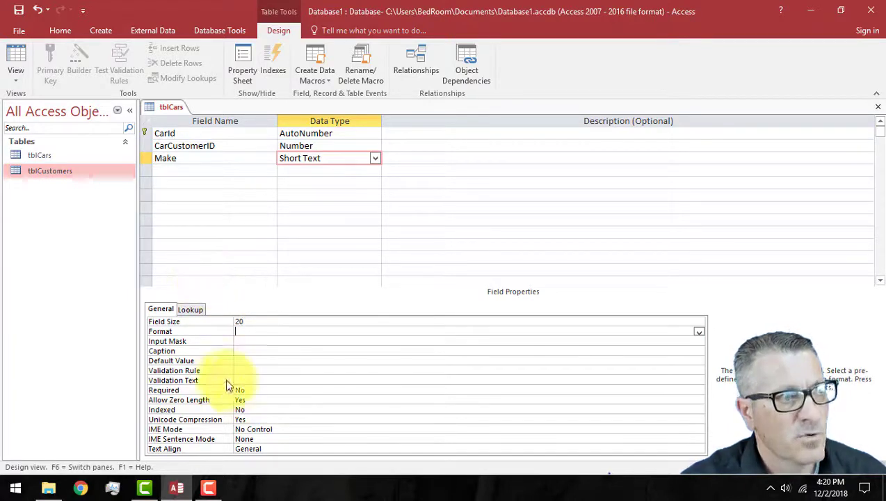
Step: Add a Description field below Make with the Long Text data type
left_click(192, 171)
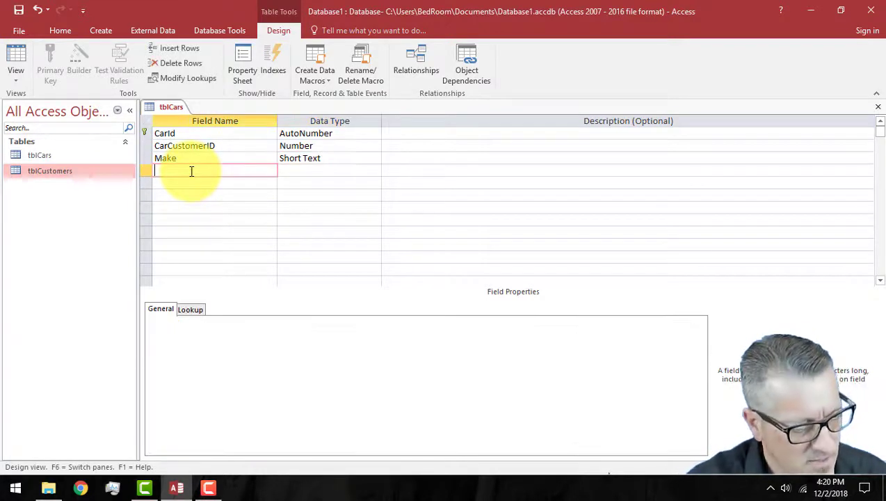
type("Description")
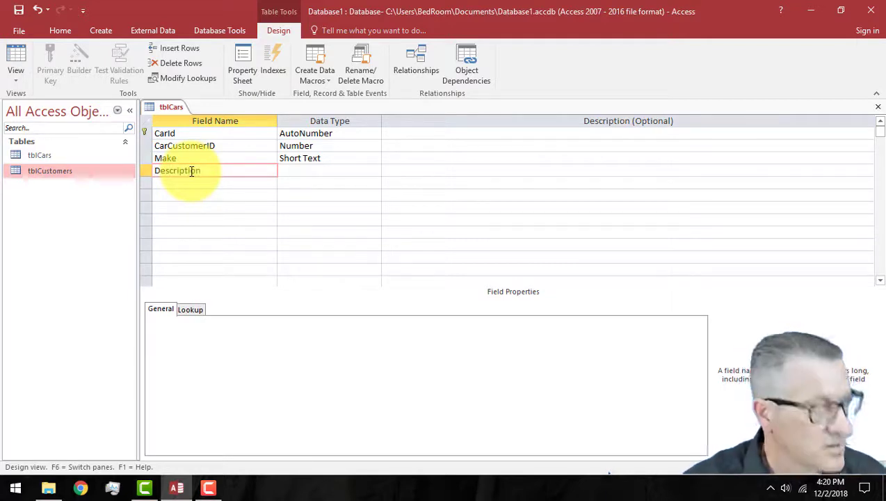
key("Tab")
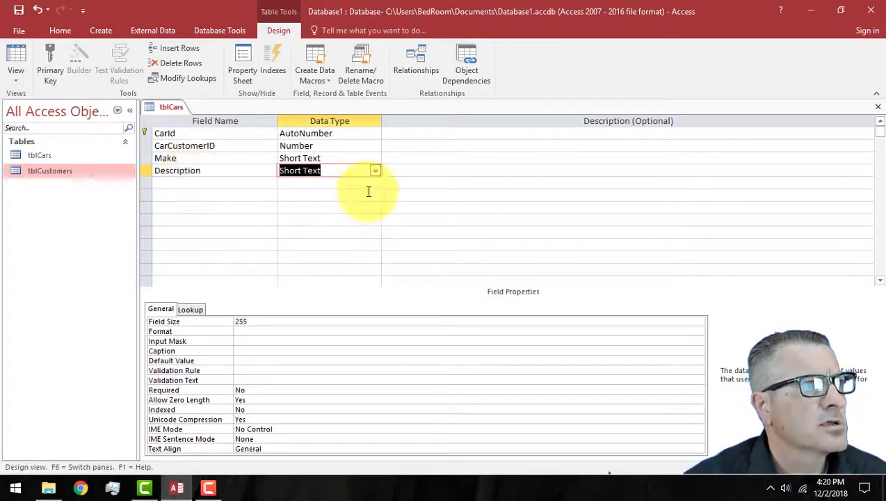
left_click(375, 171)
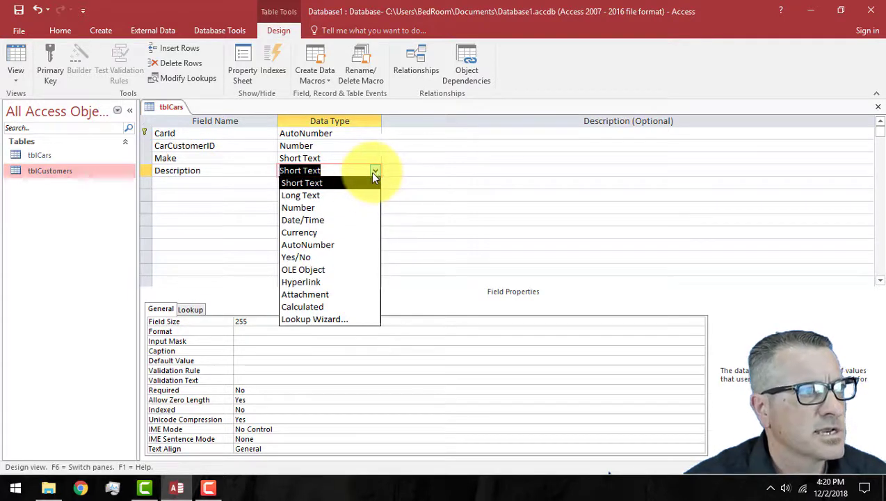
left_click(350, 195)
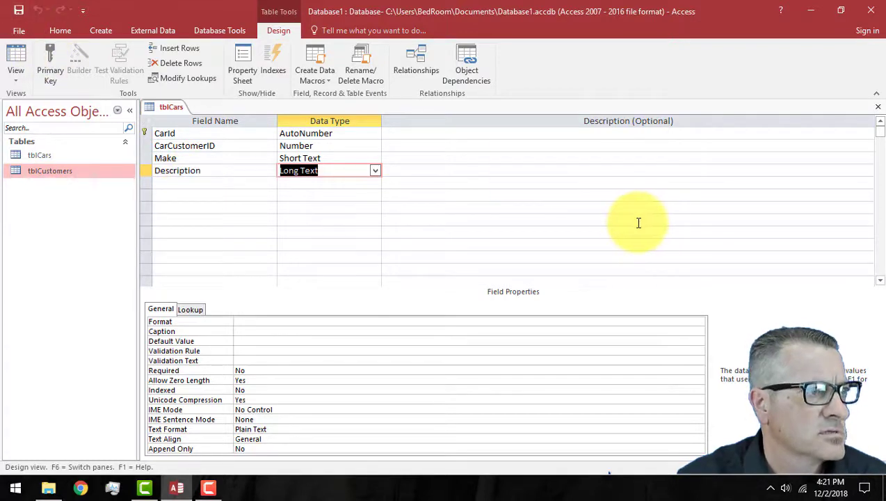
Step: Open the tblCars datasheet and enter customer 3, Ford, 'Oil Changed at 34,000 miles'
left_click(878, 111)
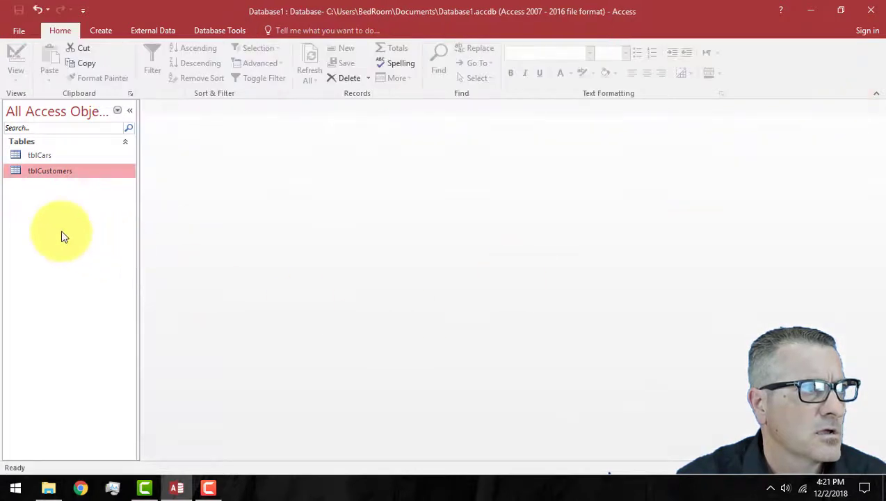
double_click(38, 154)
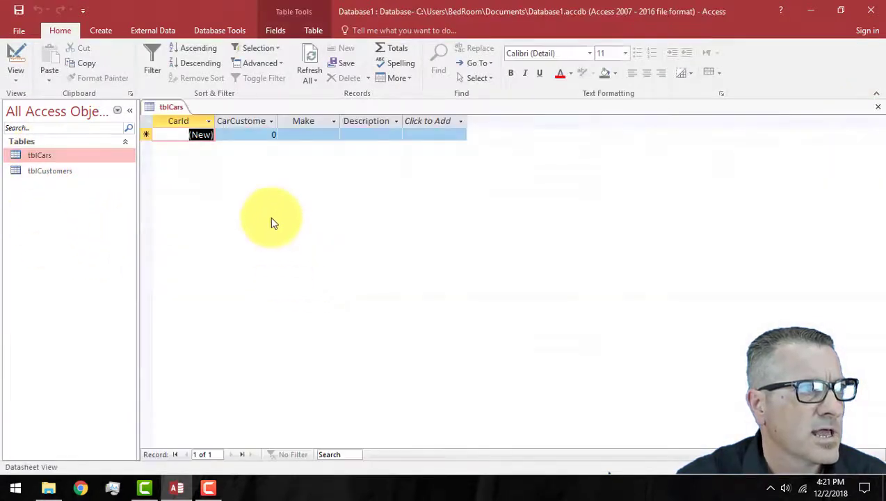
left_click(257, 134)
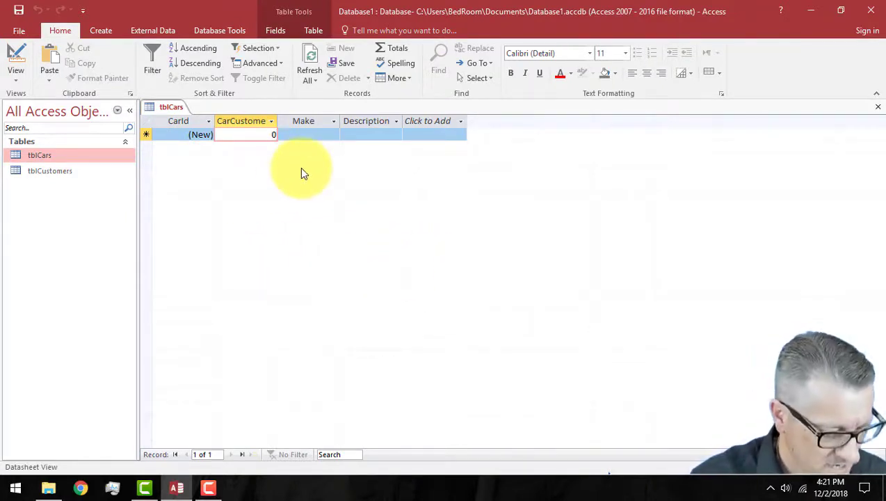
key("BackSpace")
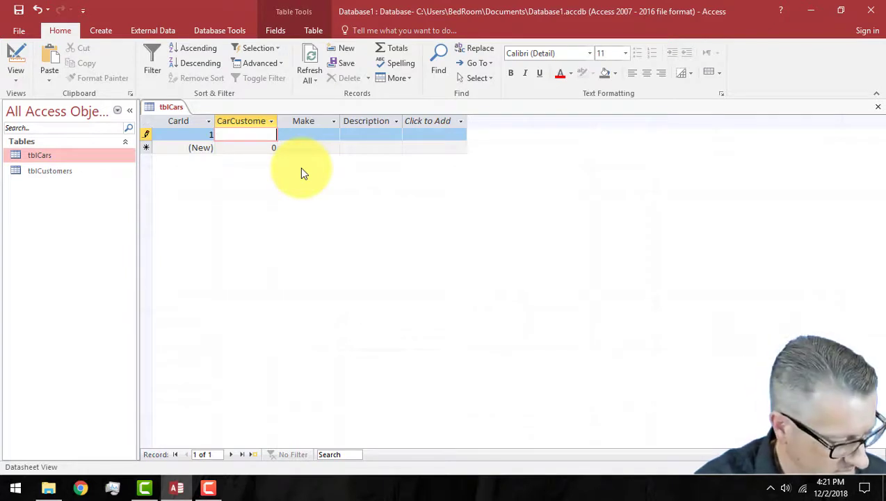
type("3")
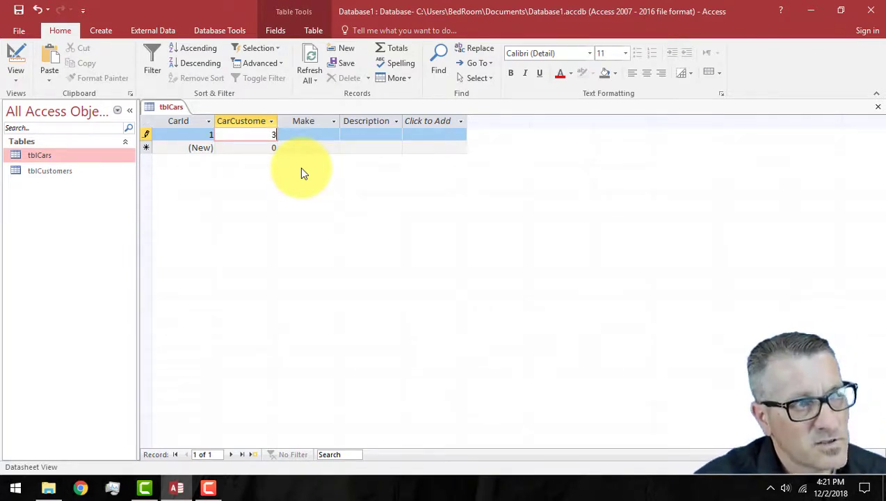
left_click(318, 135)
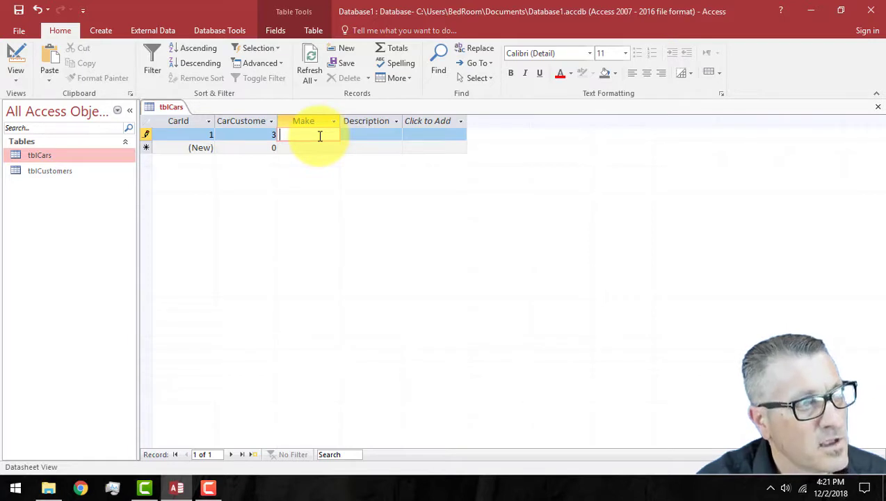
type("Ford")
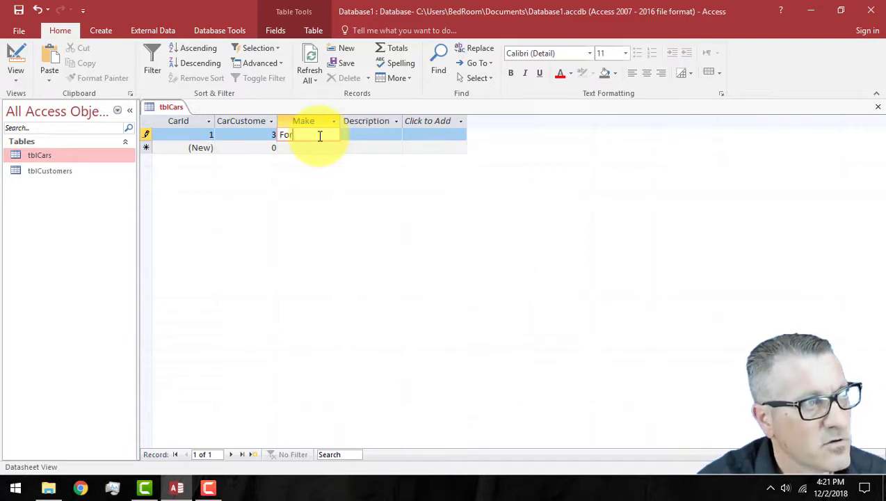
key("Tab")
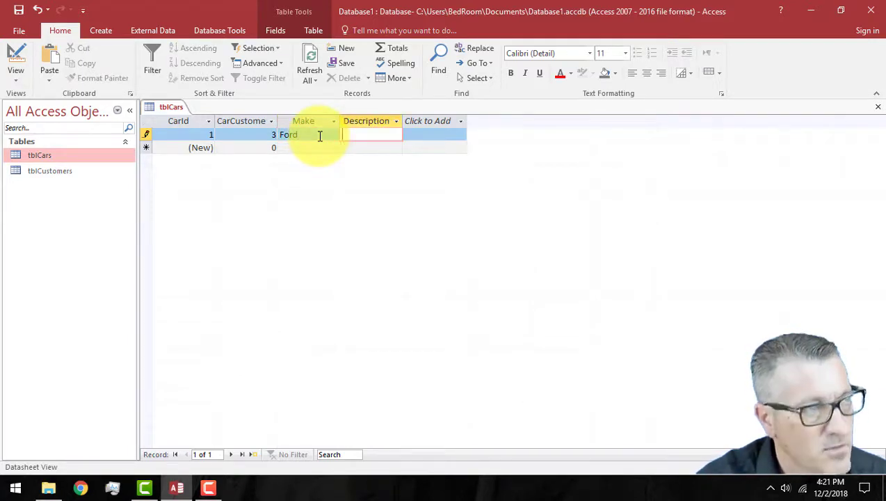
type("Oil")
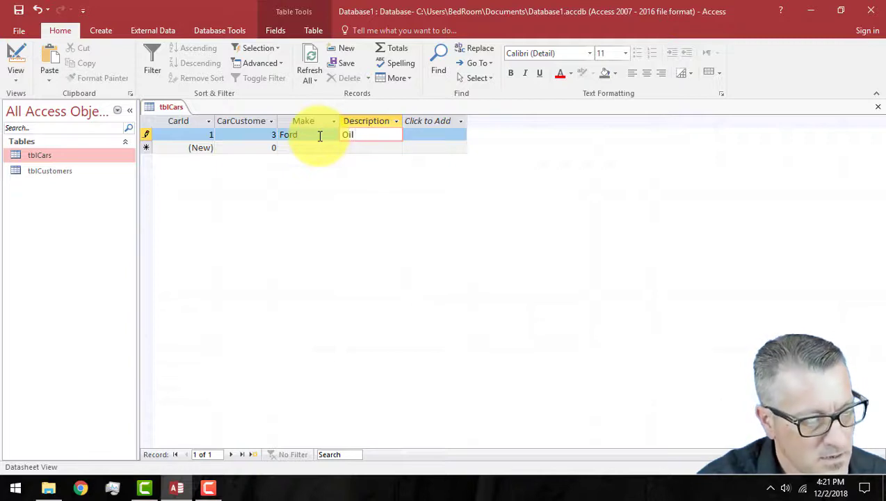
type(" Changed at")
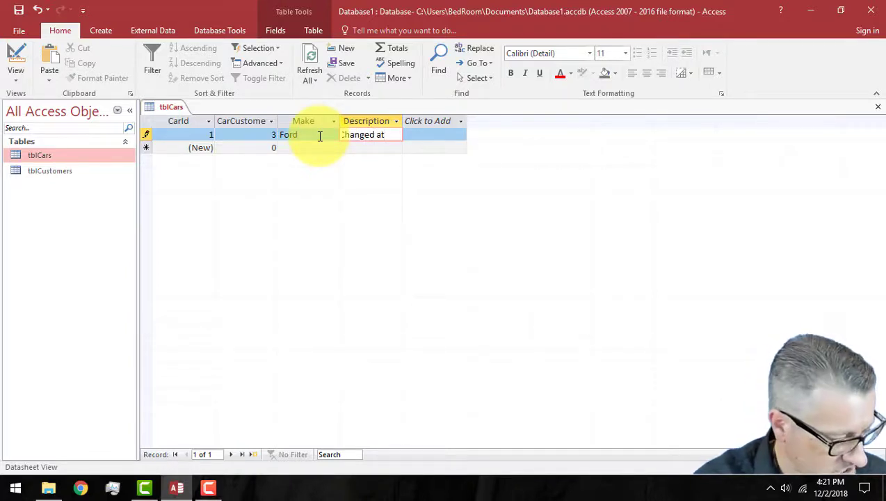
type(" 34,00")
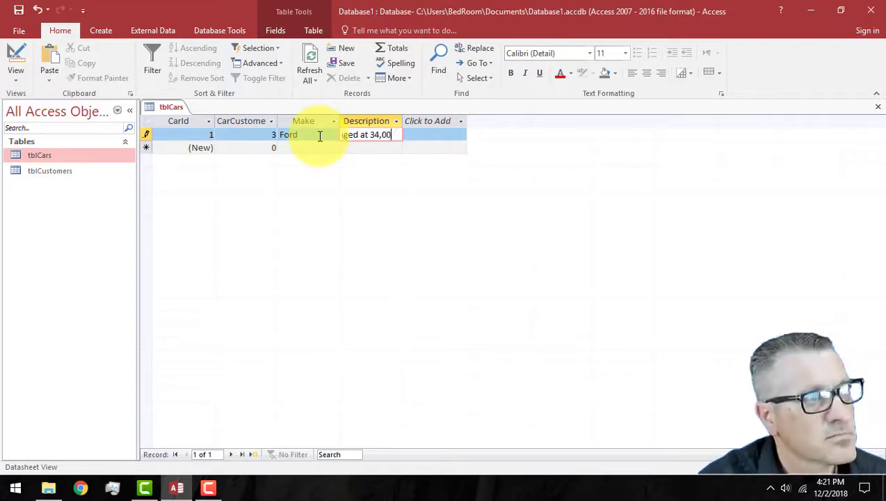
type("0 miles.")
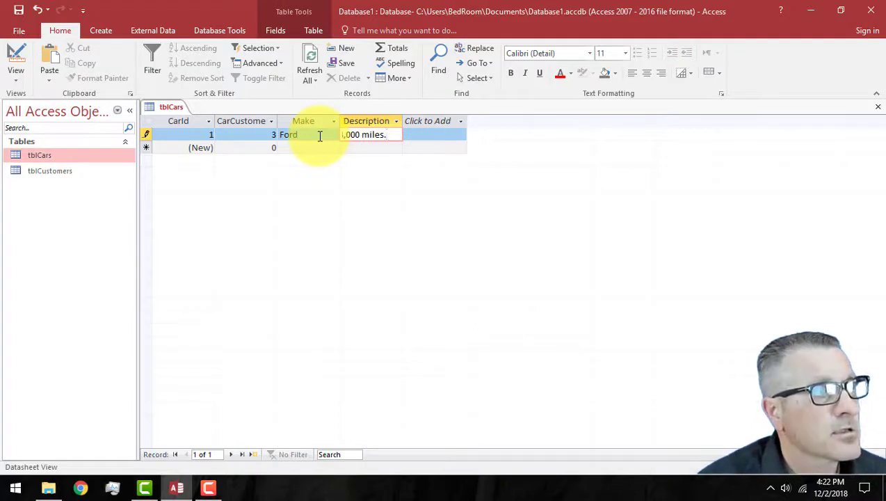
left_click(259, 153)
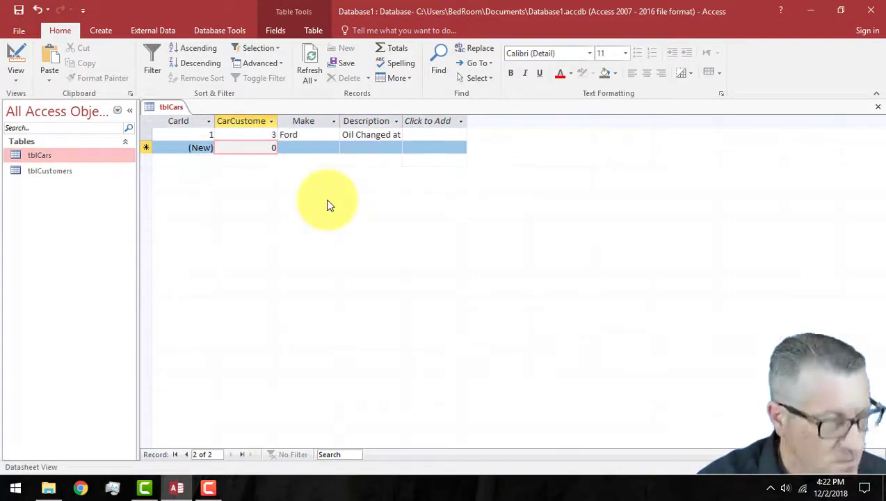
Step: Enter a GM for customer 2 described as 'Tires changed at 45,000 miles.'
key("BackSpace")
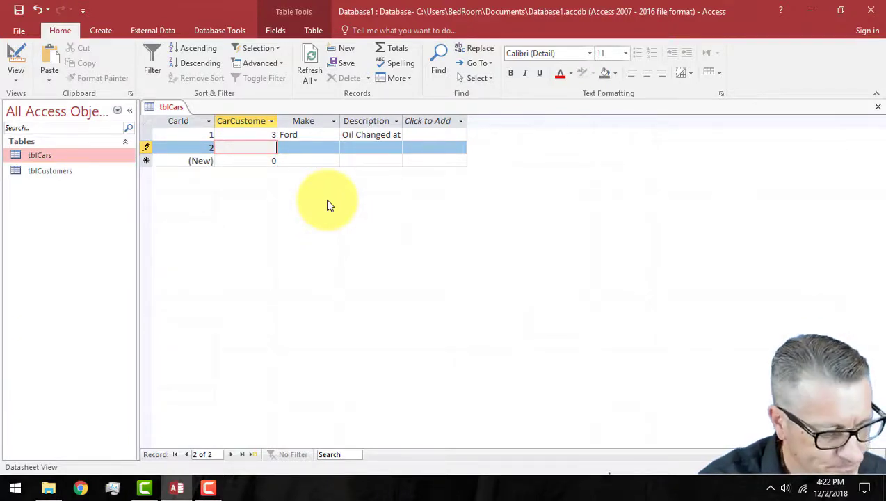
key("Tab")
type("GM")
key("Tab")
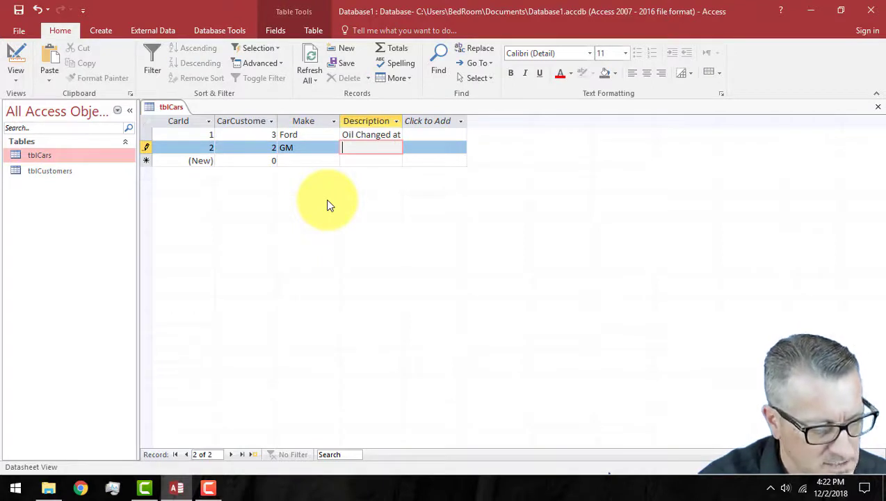
type("Tires Chaned a")
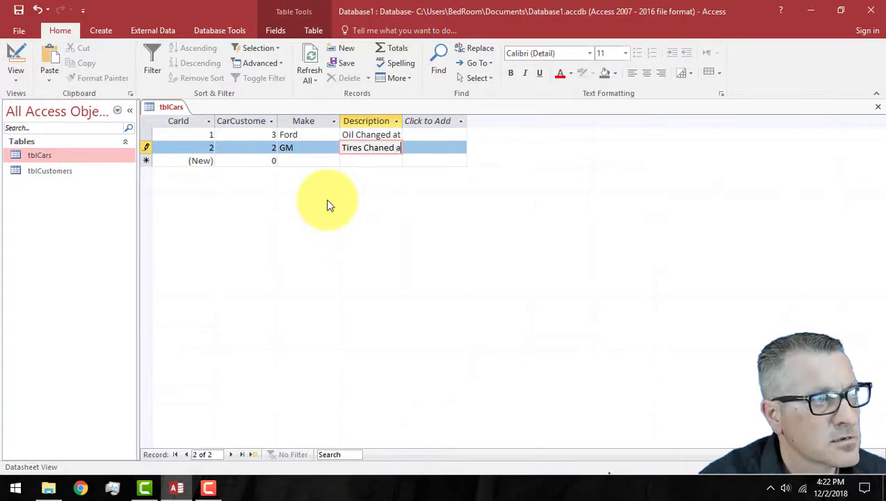
key("BackSpace")
key("BackSpace")
key("BackSpace")
key("BackSpace")
key("BackSpace")
key("BackSpace")
key("BackSpace")
key("BackSpace")
type("changed a")
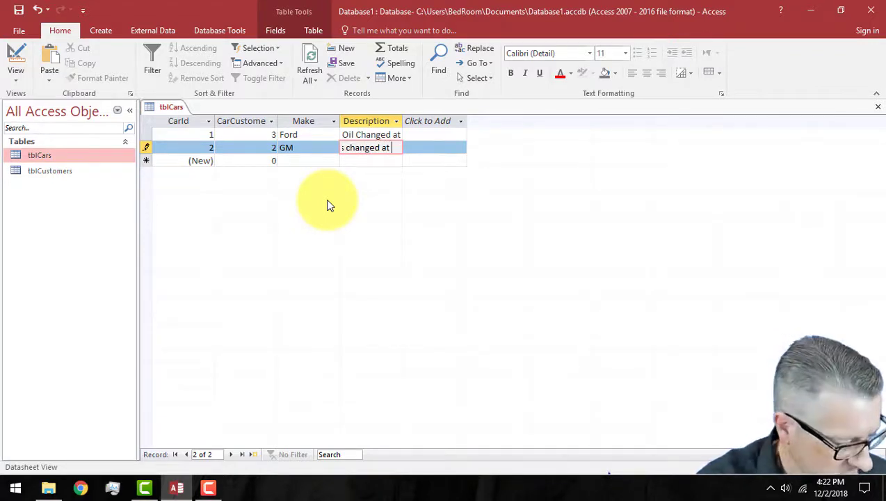
type("t 45,0")
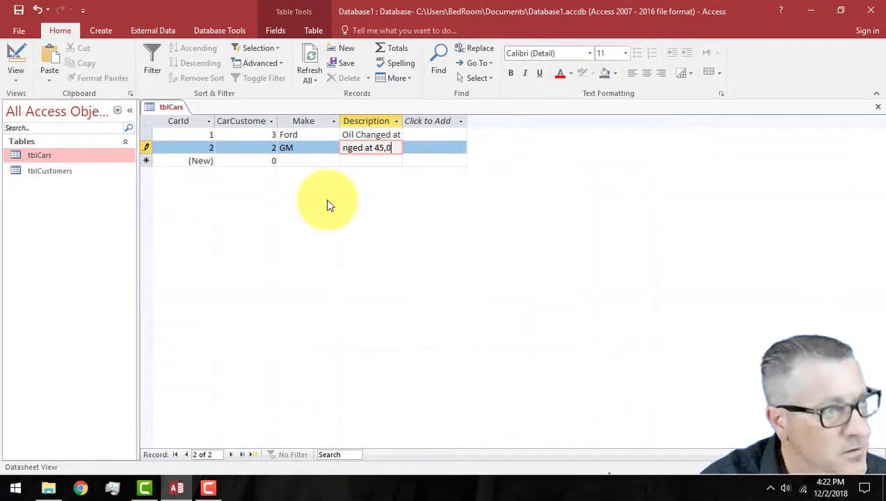
type("00 miles.")
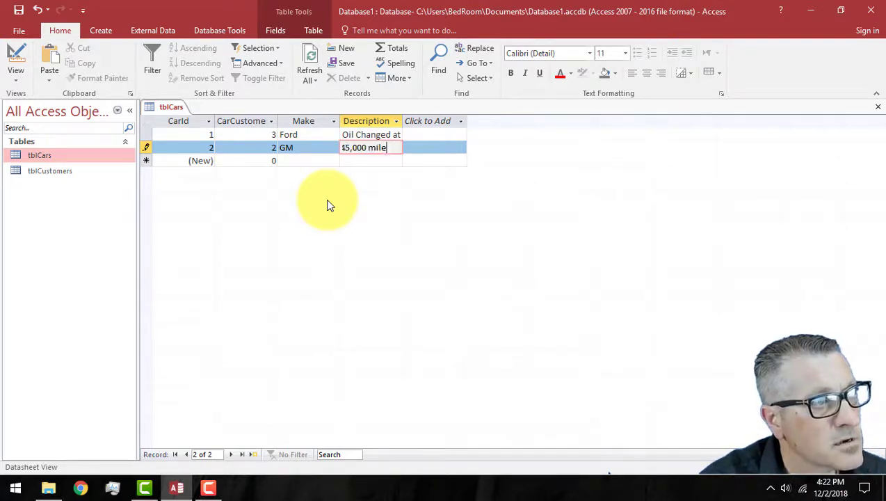
left_click(257, 161)
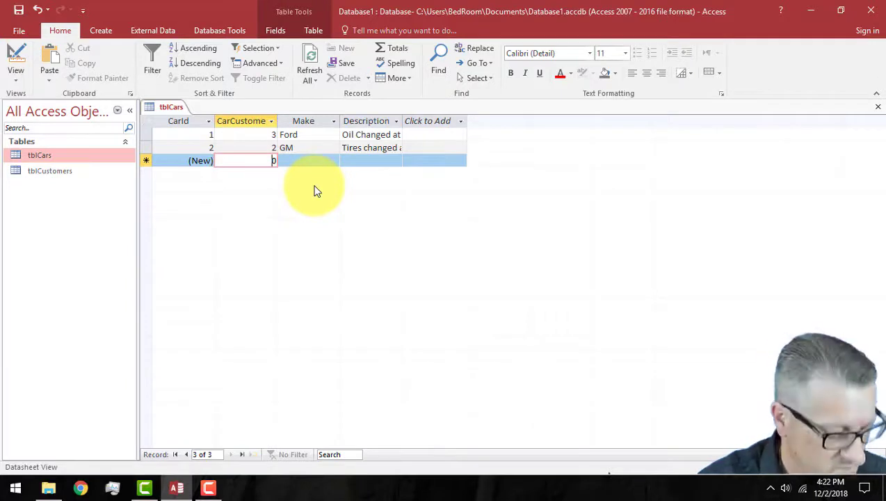
Step: Enter a Toyota for customer 2 and save the record
type("2")
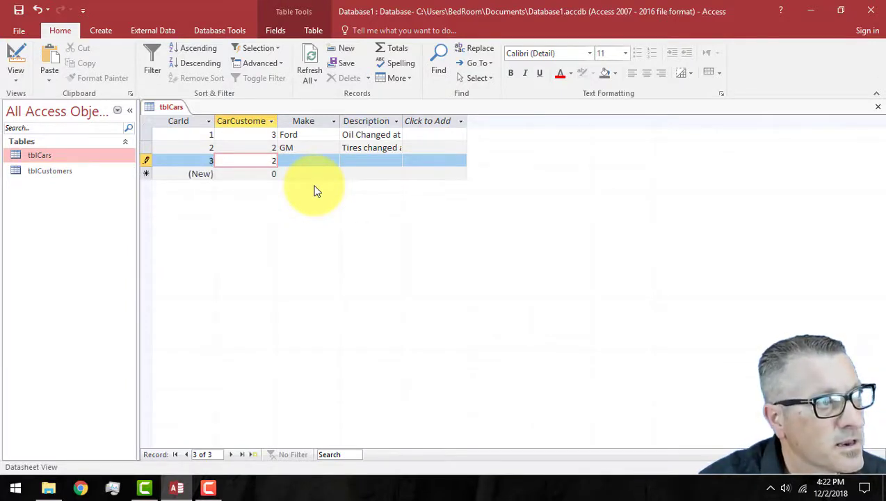
key("Tab")
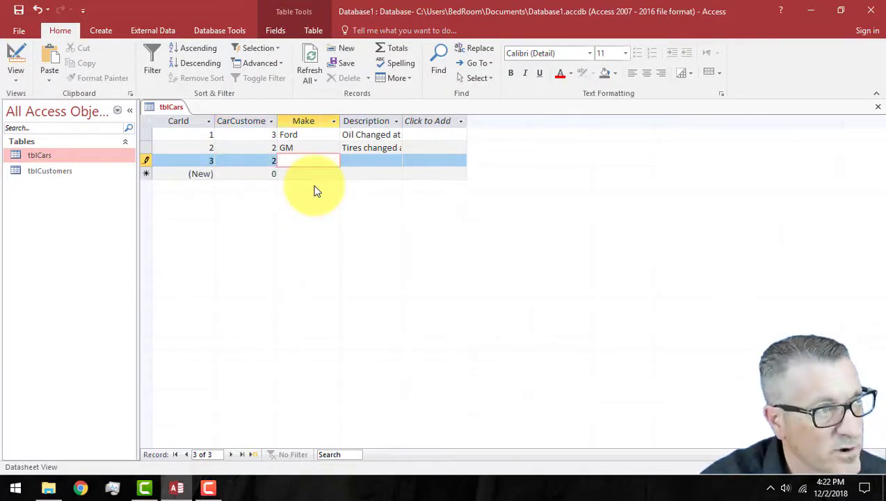
type("f")
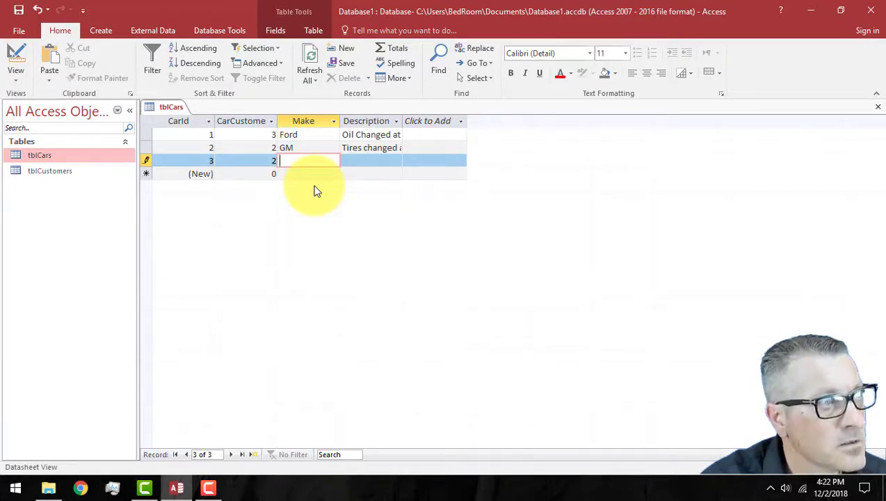
type("Toyota")
key("Tab")
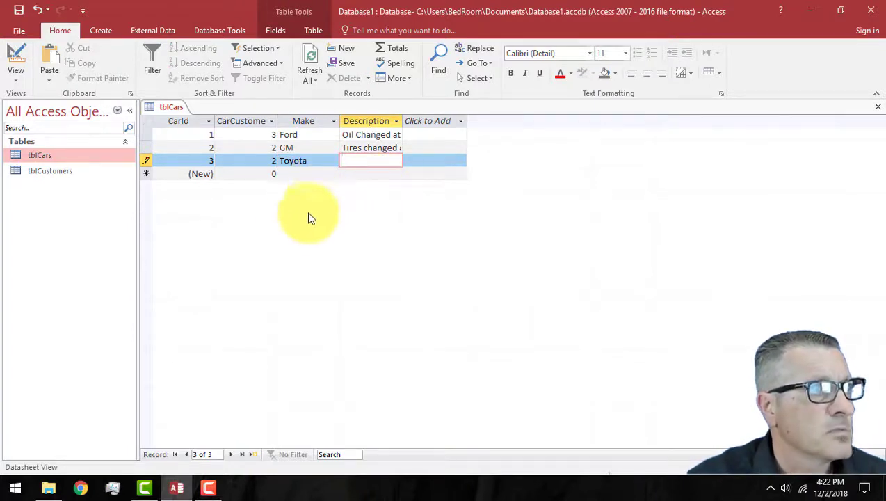
left_click(247, 173)
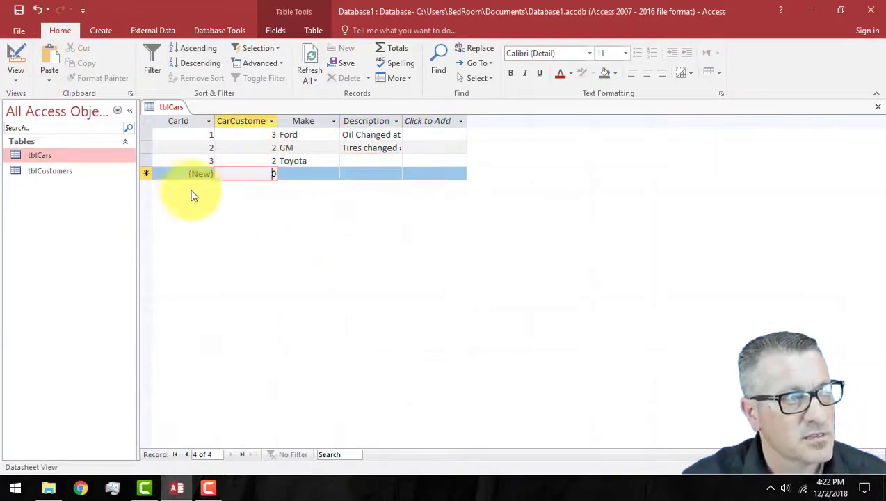
left_click(879, 108)
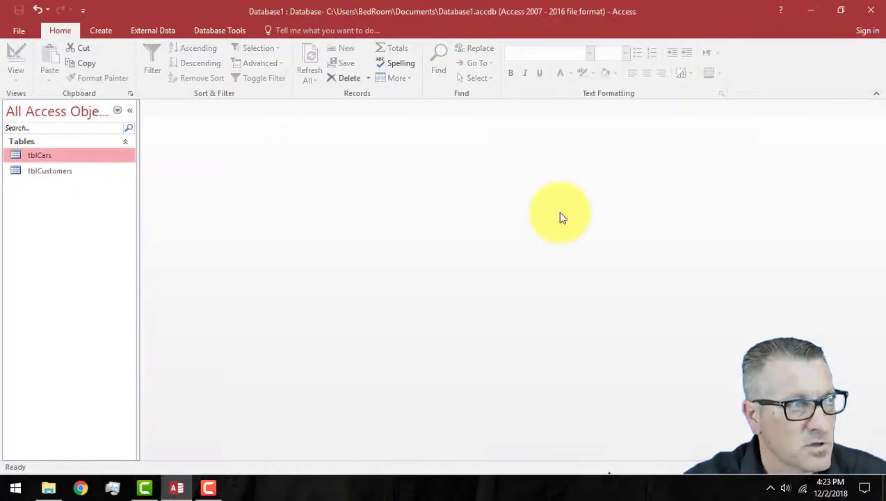
double_click(65, 156)
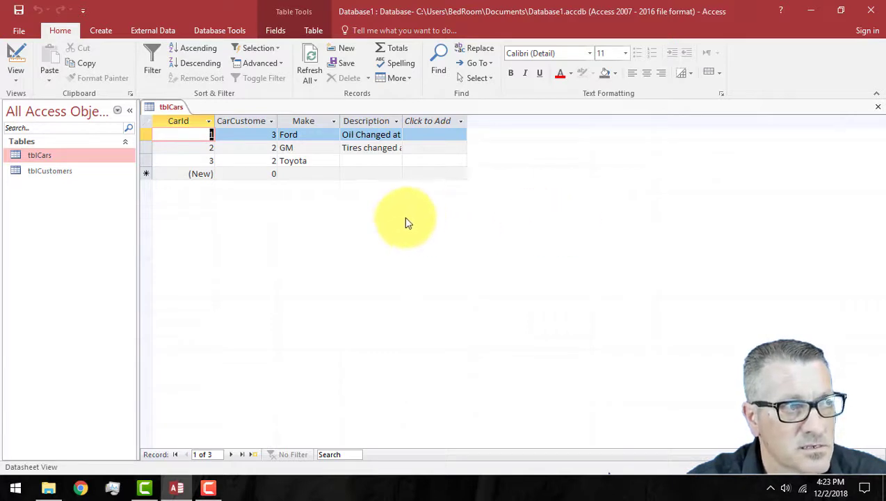
left_click(880, 111)
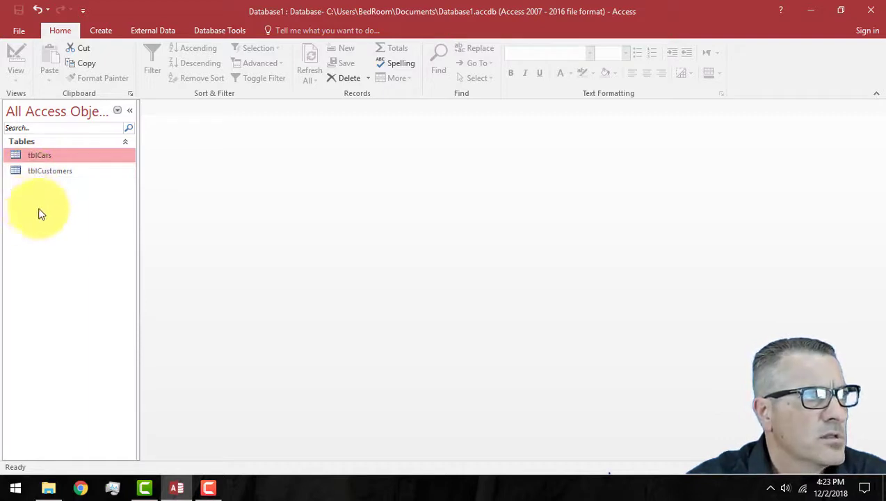
Step: Open the Relationships window and add tblCars and tblCustomers to it
left_click(213, 32)
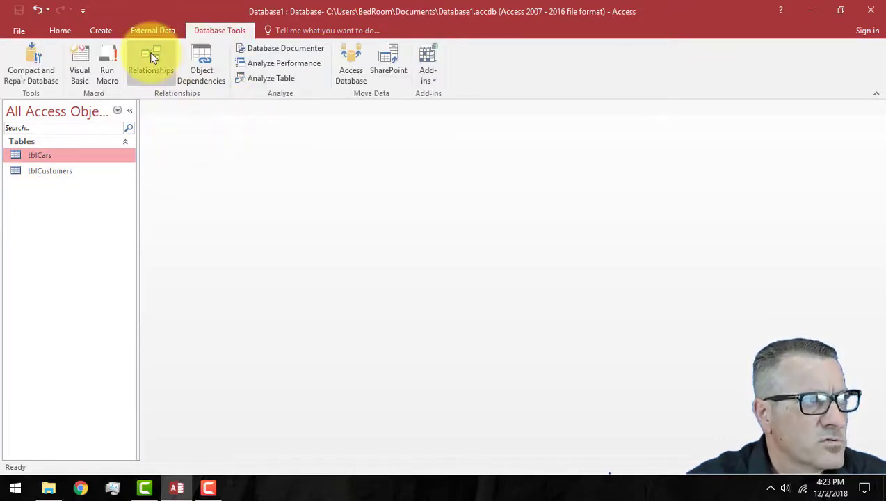
left_click(155, 66)
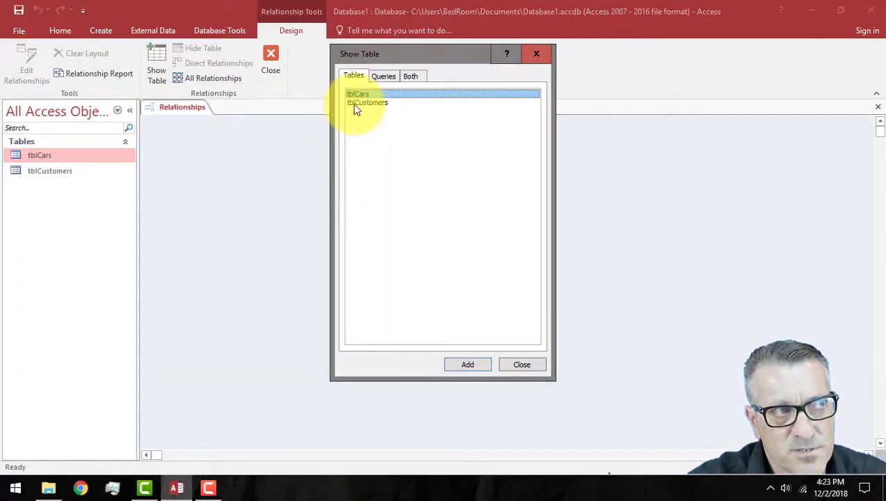
left_click(468, 364)
left_click(369, 102)
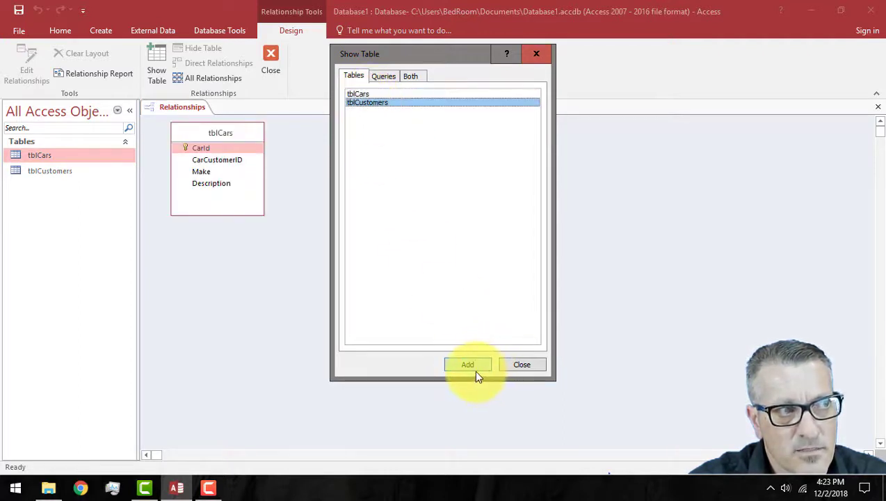
left_click(474, 369)
left_click(522, 367)
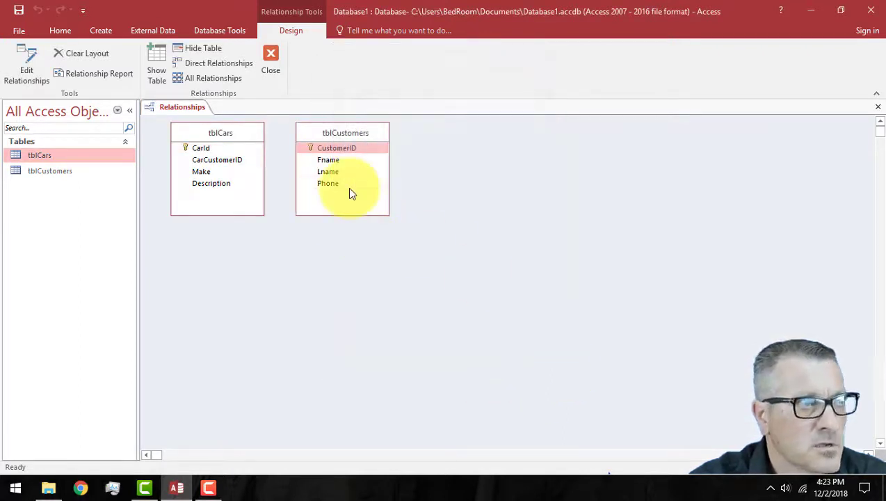
Step: Arrange the field lists so tblCars sits to the right of tblCustomers
left_click_drag(311, 133, 371, 143)
left_click_drag(253, 136, 297, 145)
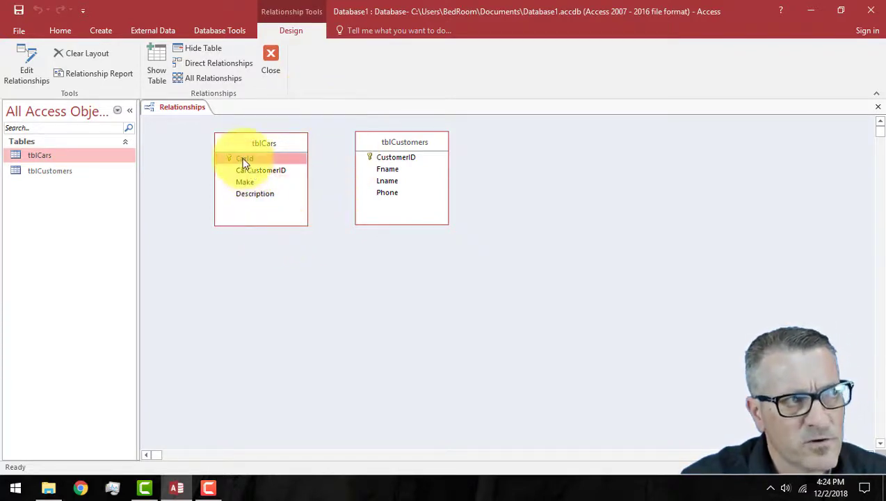
left_click_drag(286, 143, 548, 141)
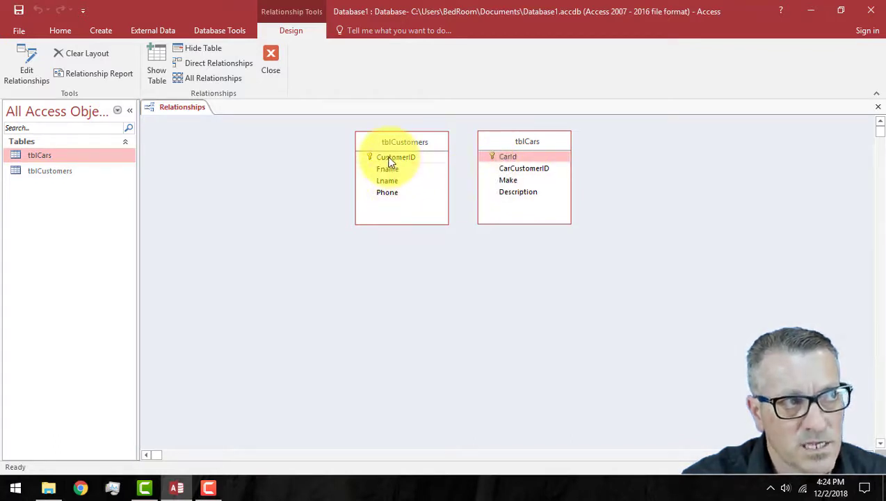
Step: Link CustomerID to CarCustomerID with referential integrity enforced, then narrow the tblCustomers box
left_click_drag(389, 162, 508, 168)
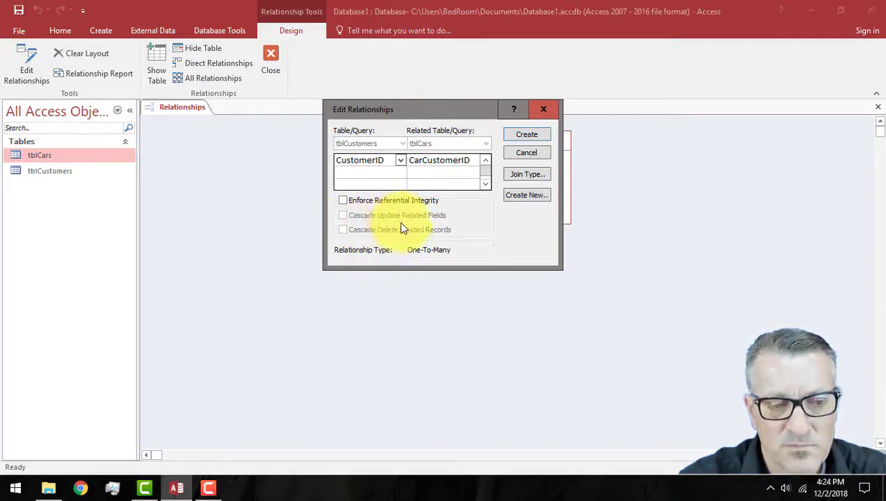
left_click(343, 200)
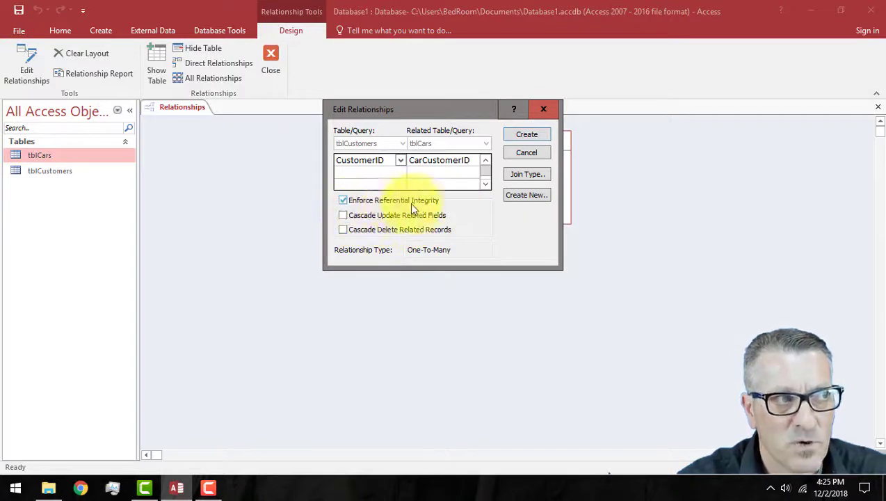
left_click(364, 203)
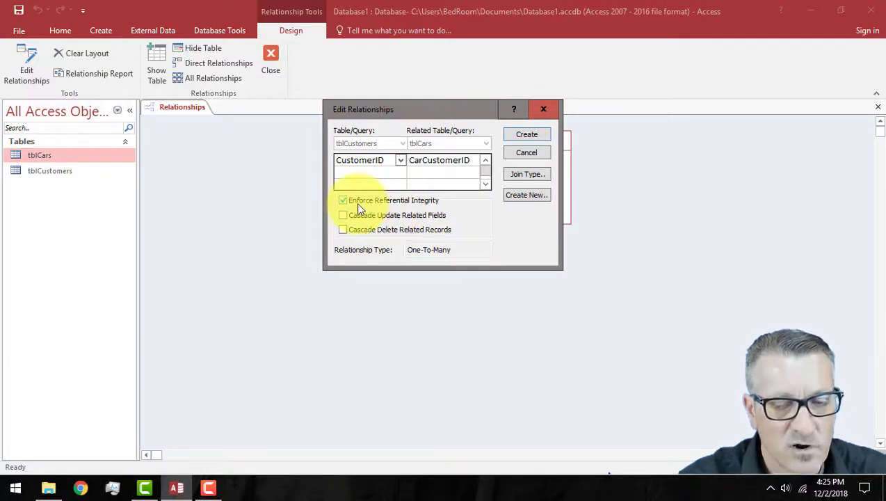
left_click(526, 135)
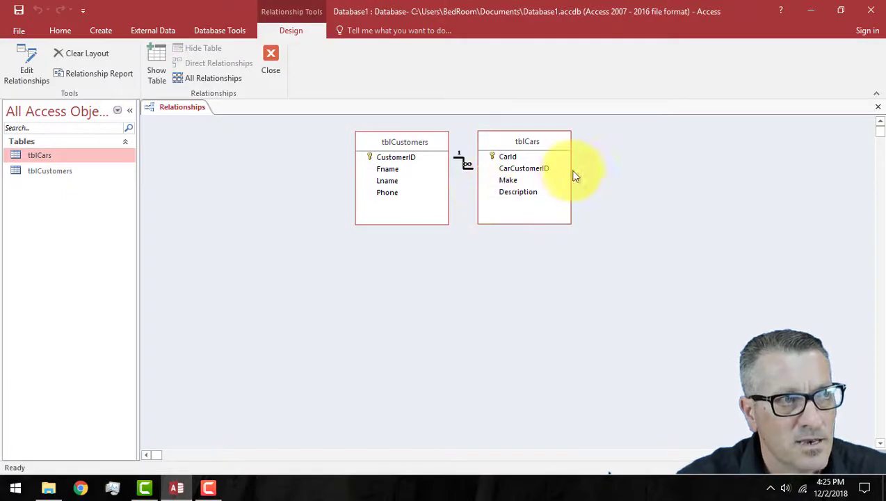
mouse_move(569, 170)
left_mouse_down()
mouse_move(645, 164)
mouse_move(572, 176)
left_mouse_up()
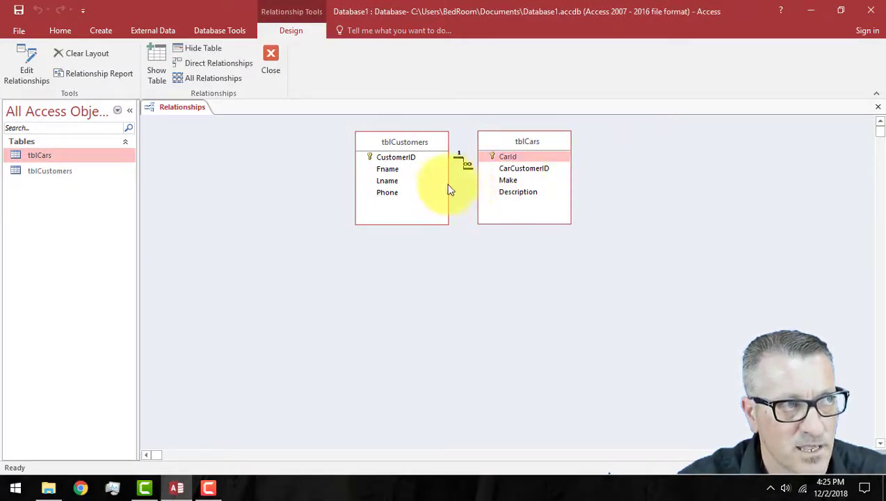
left_click_drag(448, 185, 426, 185)
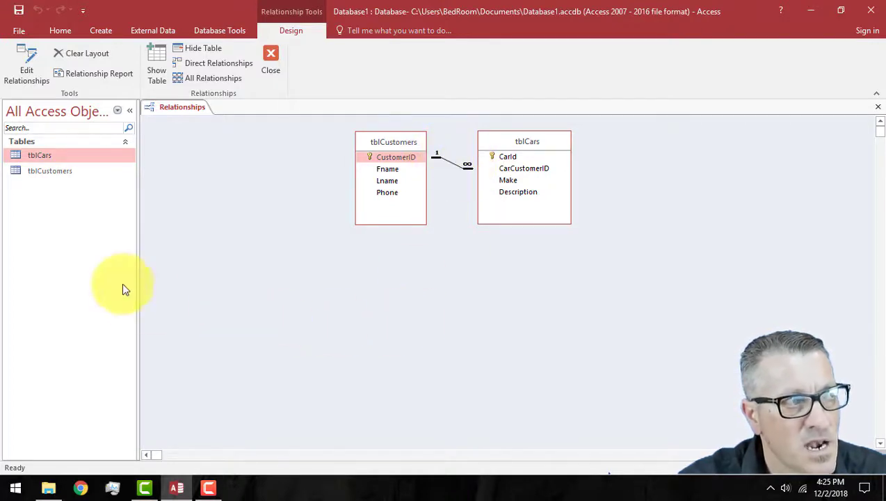
Step: Open tblCustomers and expand each customer's row to see their cars, including customer 2's GM and Toyota
double_click(45, 172)
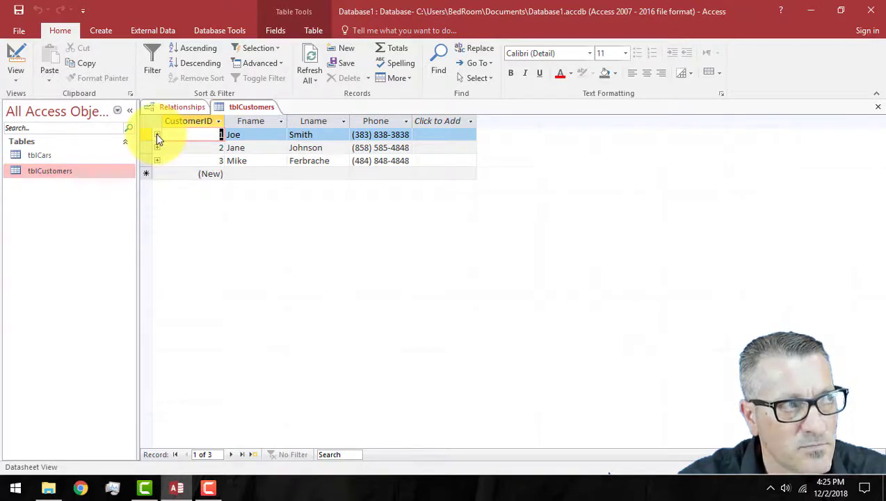
left_click(157, 136)
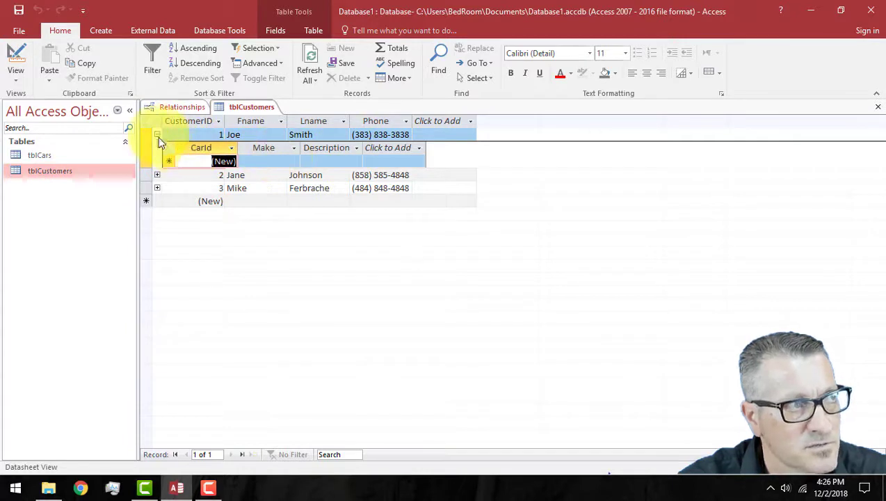
left_click(157, 135)
left_click(157, 147)
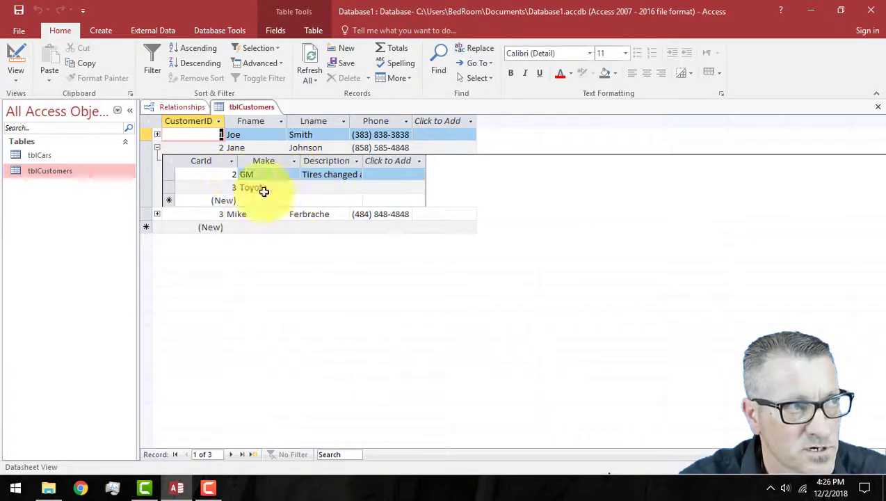
left_click(157, 147)
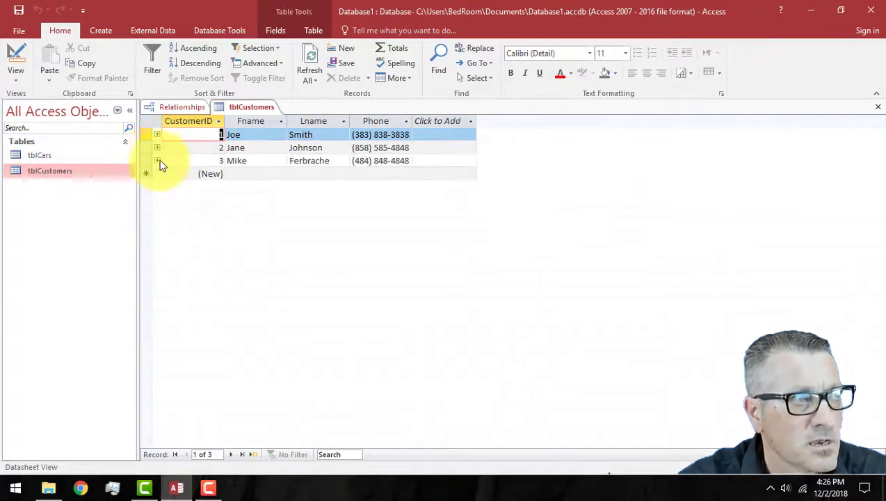
left_click(158, 160)
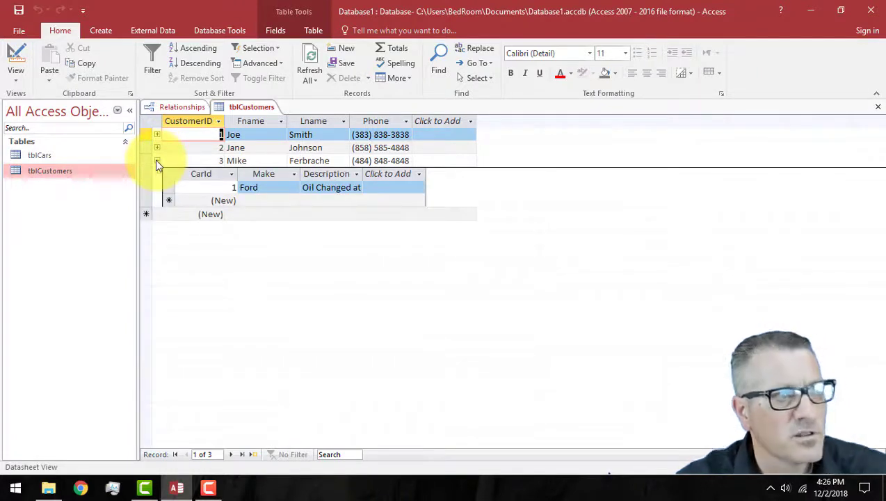
left_click(157, 161)
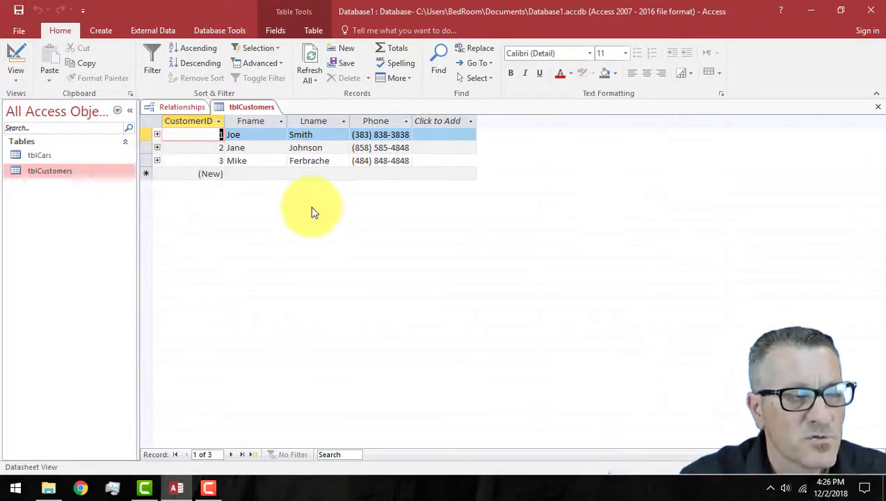
left_click(156, 161)
left_click(157, 160)
left_click(153, 148)
left_click(157, 148)
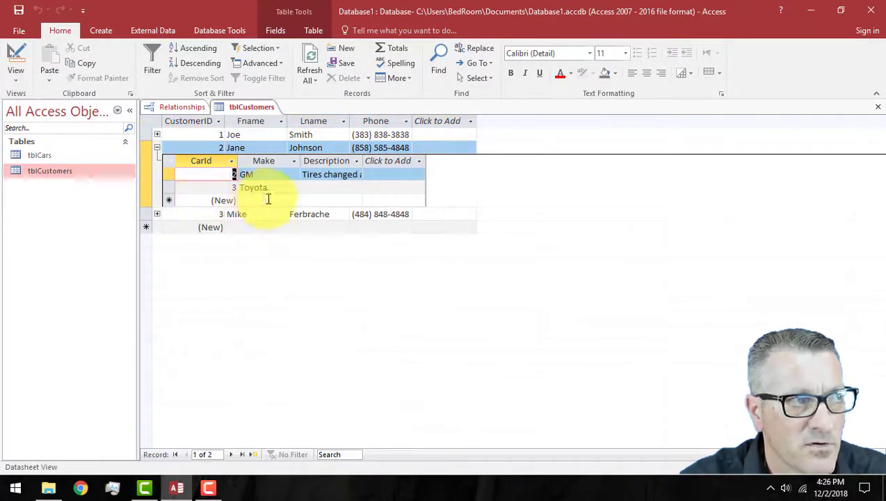
left_click(156, 147)
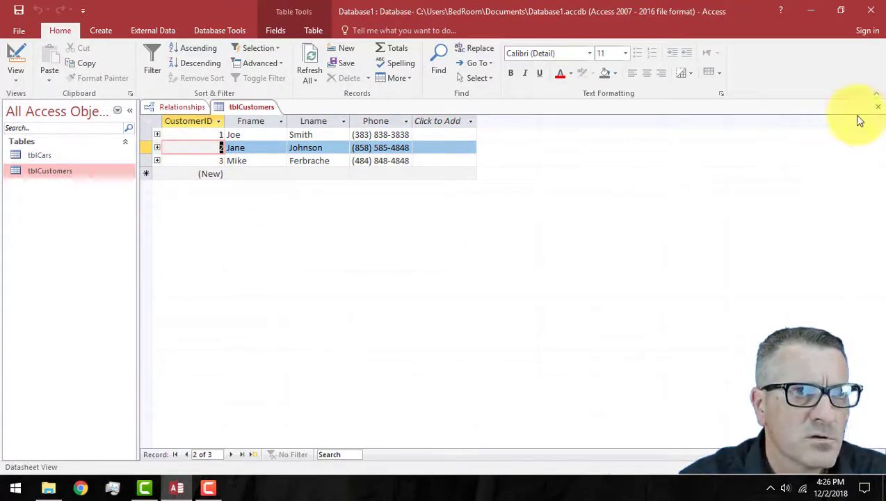
Step: Close the tblCustomers datasheet and the Relationships window, saving the layout
left_click(878, 107)
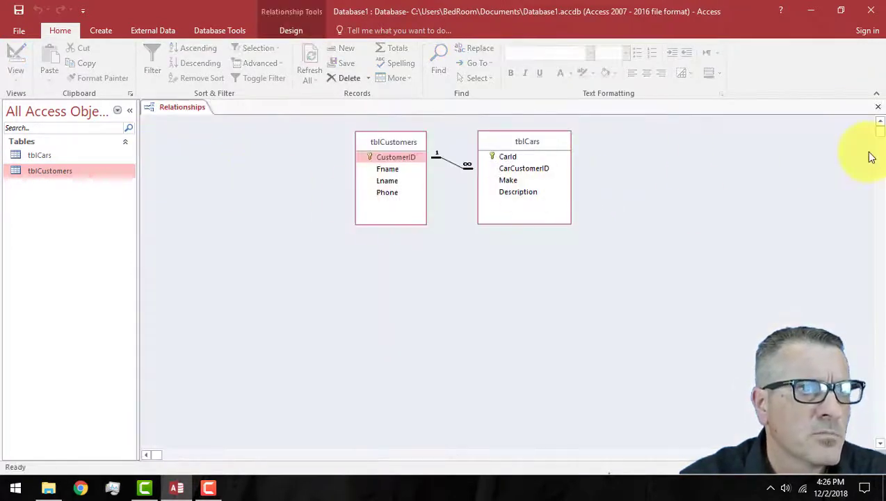
left_click(880, 108)
left_click(400, 280)
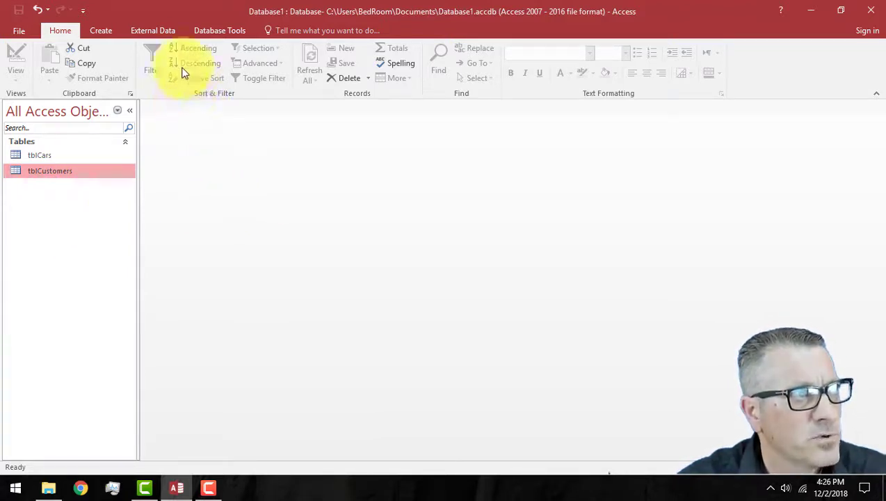
left_click(101, 30)
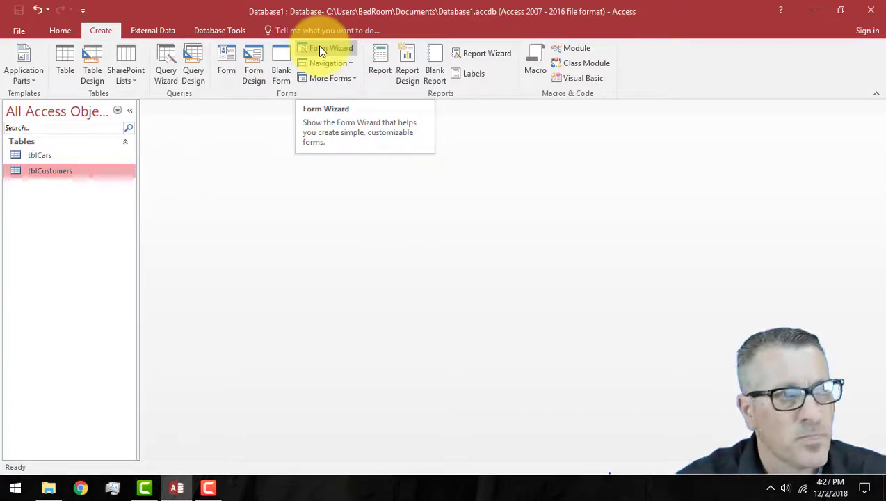
Step: In the Form Wizard, select CustomerID, Fname, Lname, Phone and all tblCars fields
left_click(321, 47)
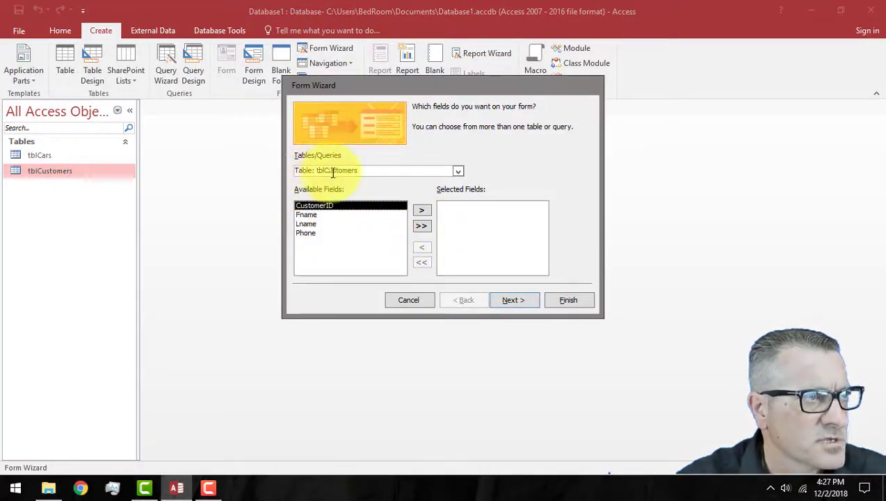
left_click(421, 209)
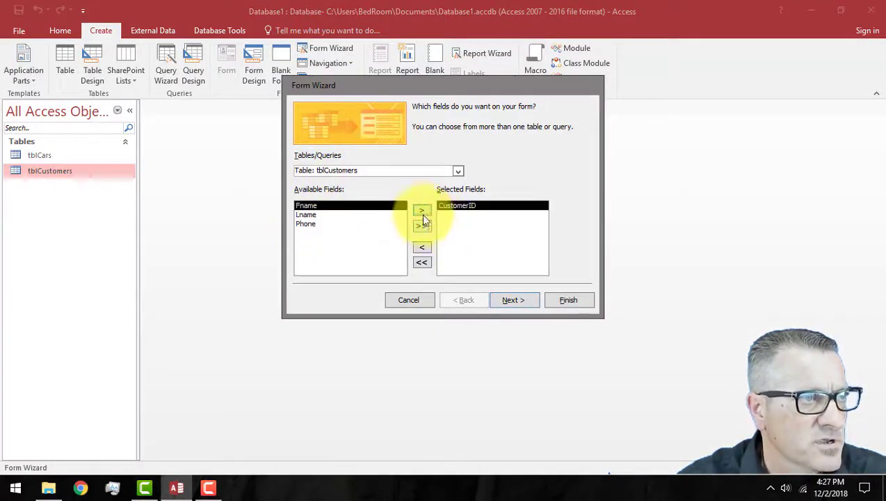
left_click(420, 209)
left_click(421, 210)
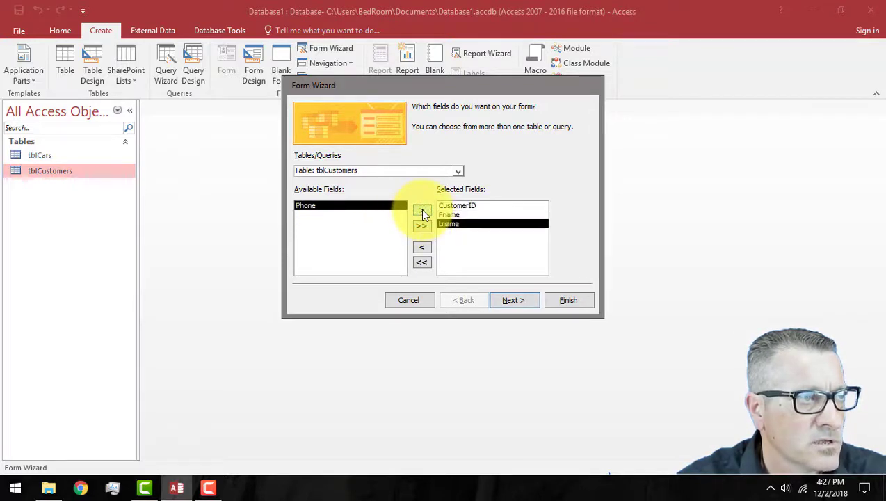
left_click(423, 210)
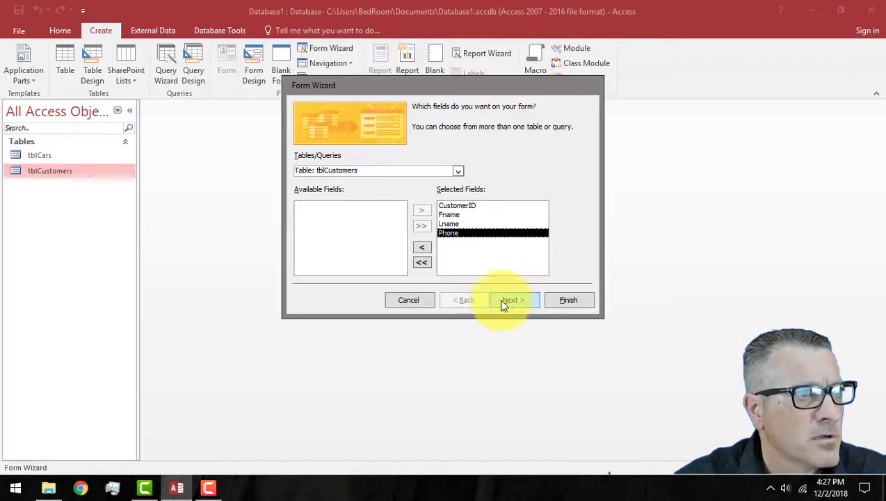
left_click(458, 171)
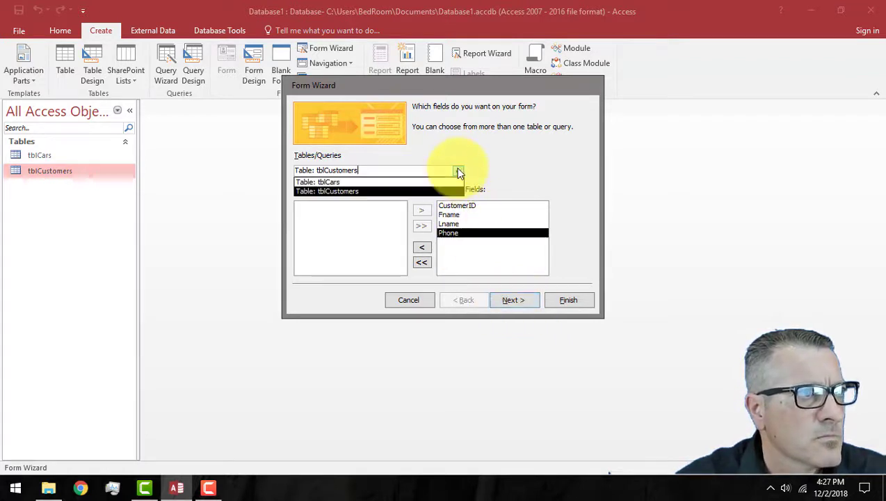
left_click(360, 182)
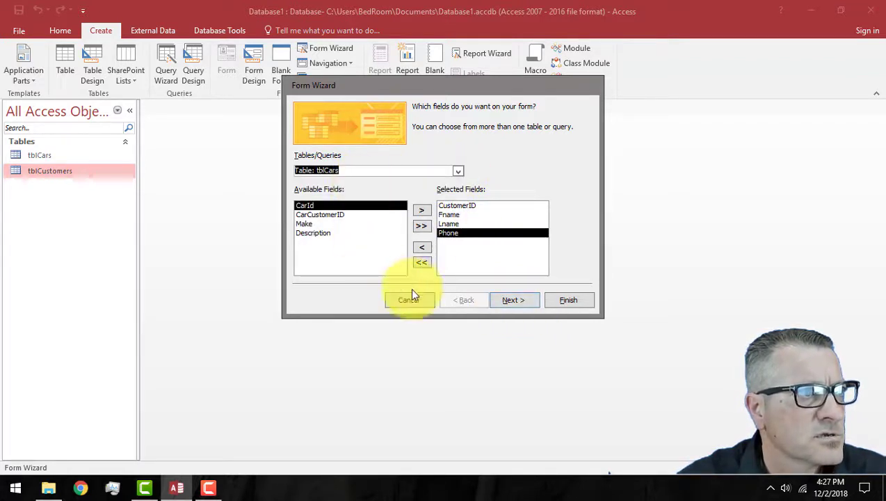
left_click(421, 226)
Step: Choose to view the data by tblCustomers as a form with subform
left_click(522, 301)
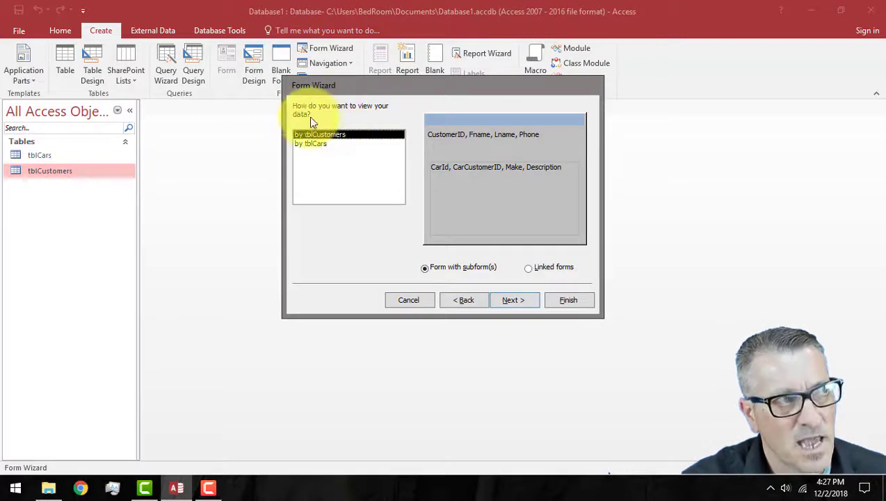
left_click(313, 144)
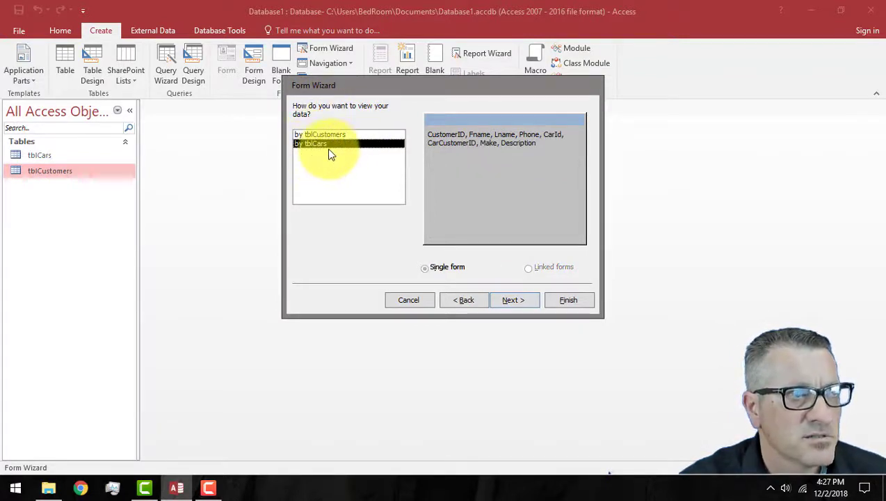
left_click(324, 133)
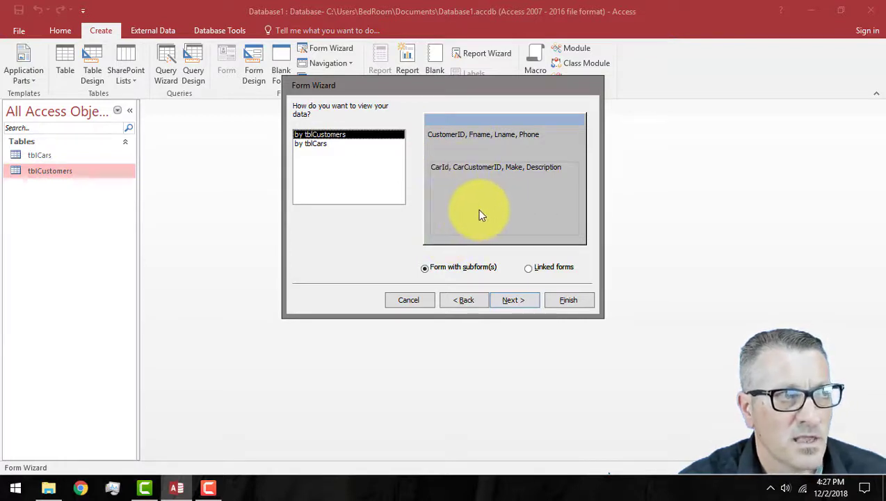
Step: Pick the Tabular layout for the tblCars subform and continue to the titles page
left_click(518, 302)
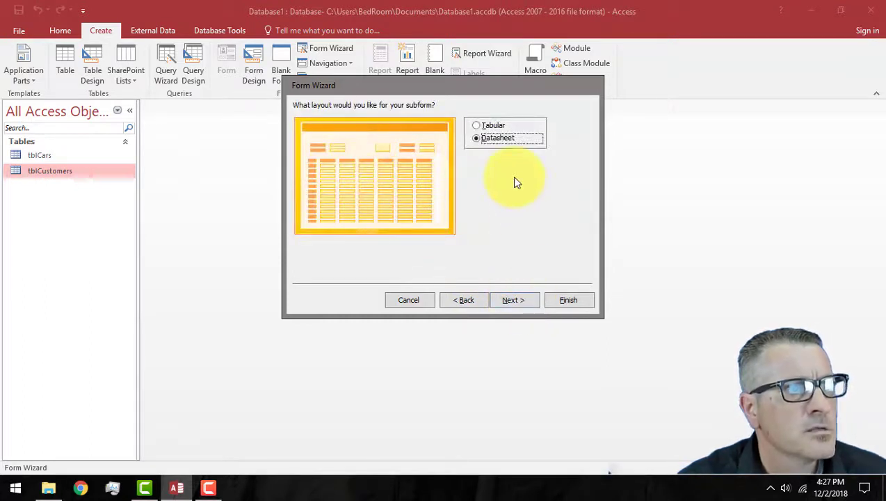
left_click(478, 126)
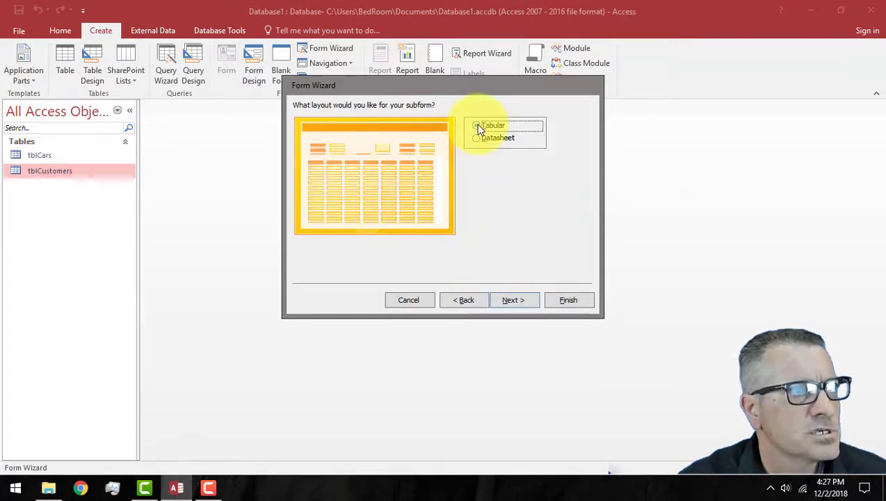
left_click(476, 138)
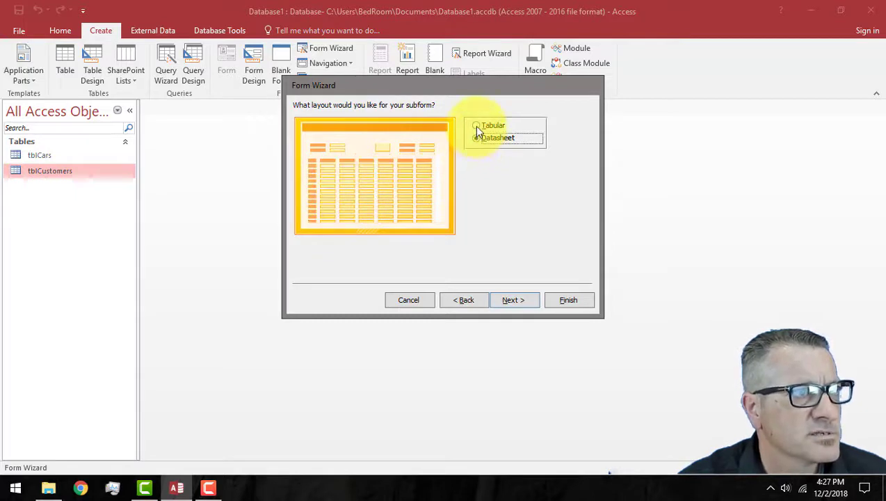
left_click(477, 126)
left_click(477, 139)
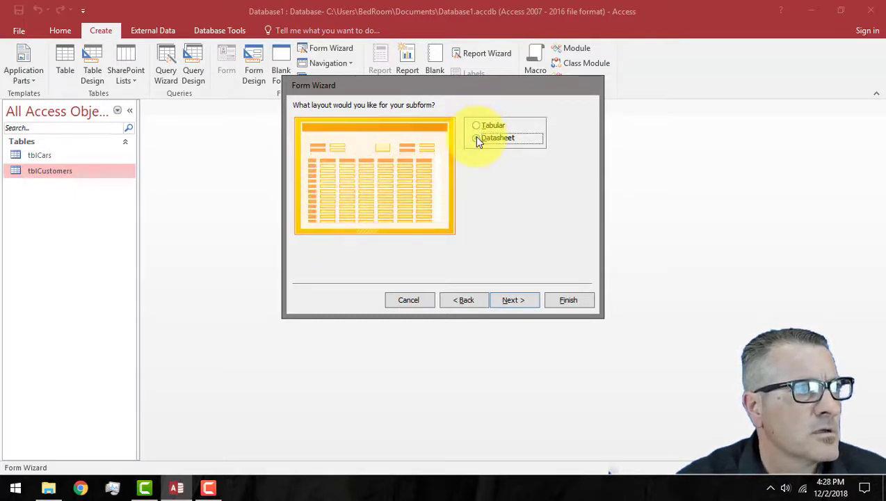
left_click(475, 126)
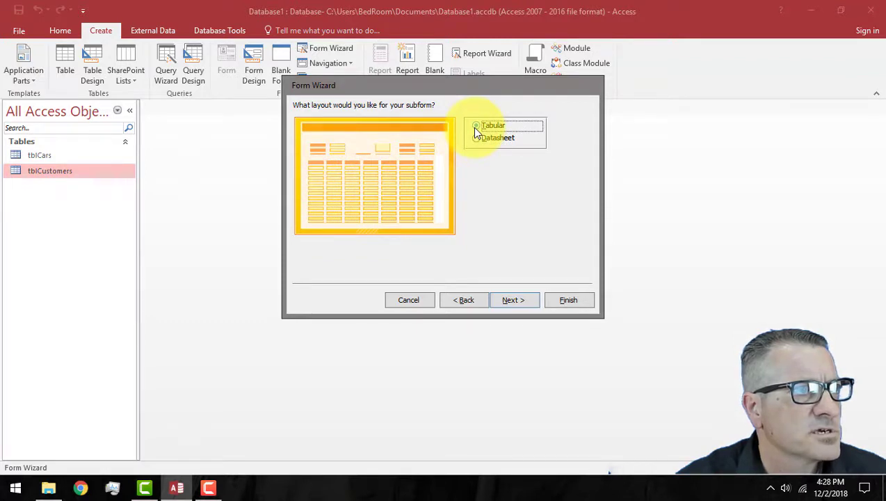
left_click(518, 304)
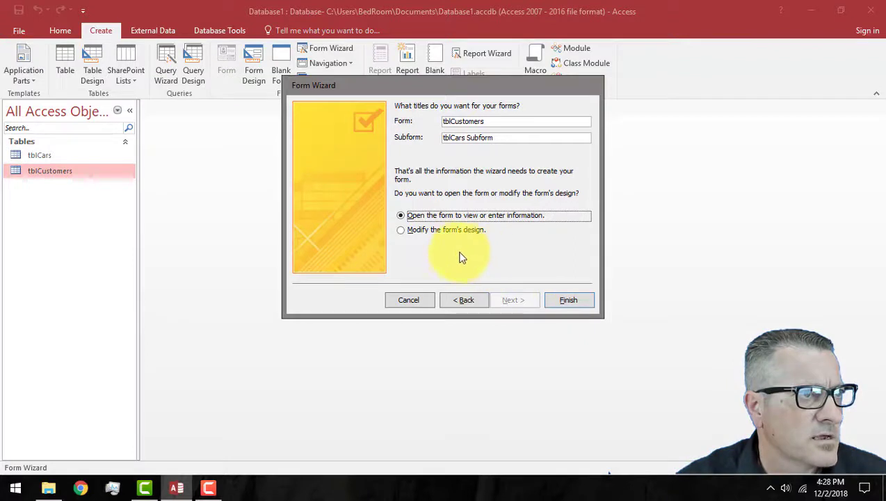
Step: Finish the wizard to create the form, then view the next customer's cars
left_click(566, 303)
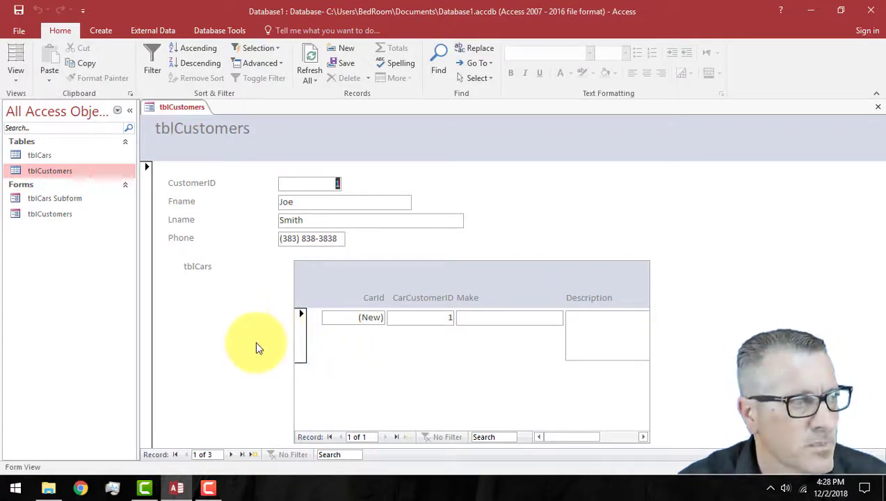
left_click(232, 455)
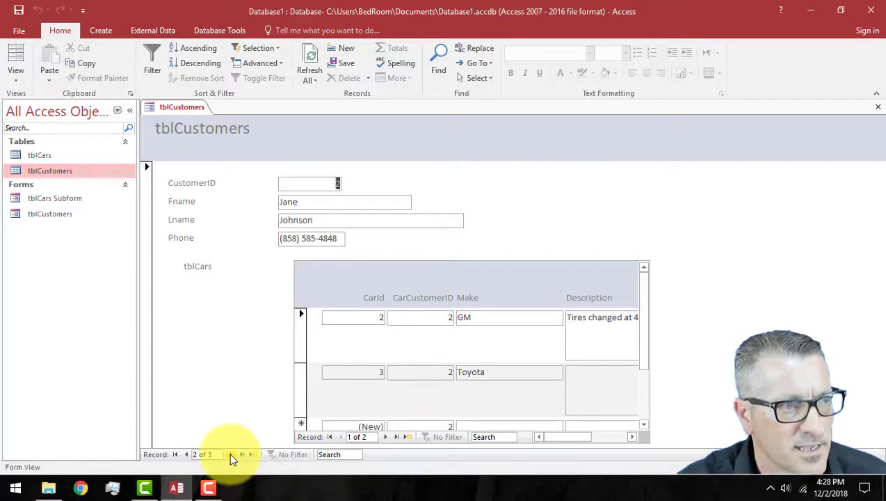
left_click(642, 370)
left_click_drag(643, 370, 643, 327)
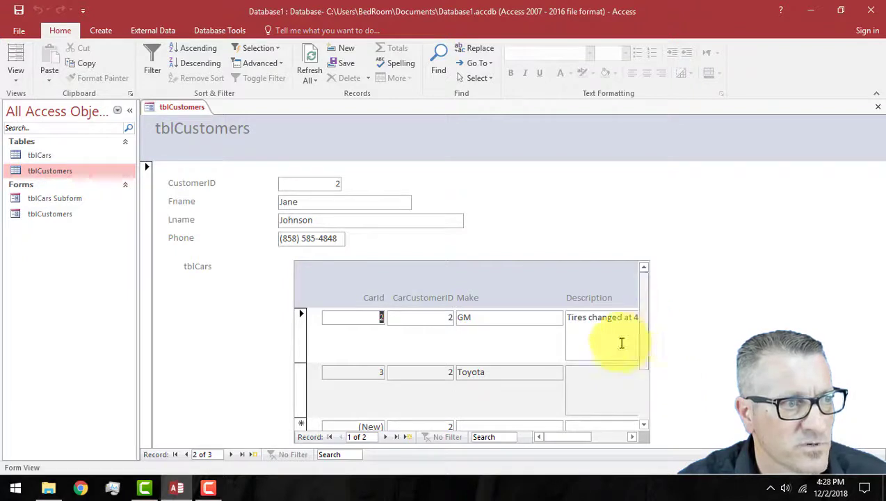
Step: Step back and forth through the customer records, checking each one's cars in the subform
left_click(233, 455)
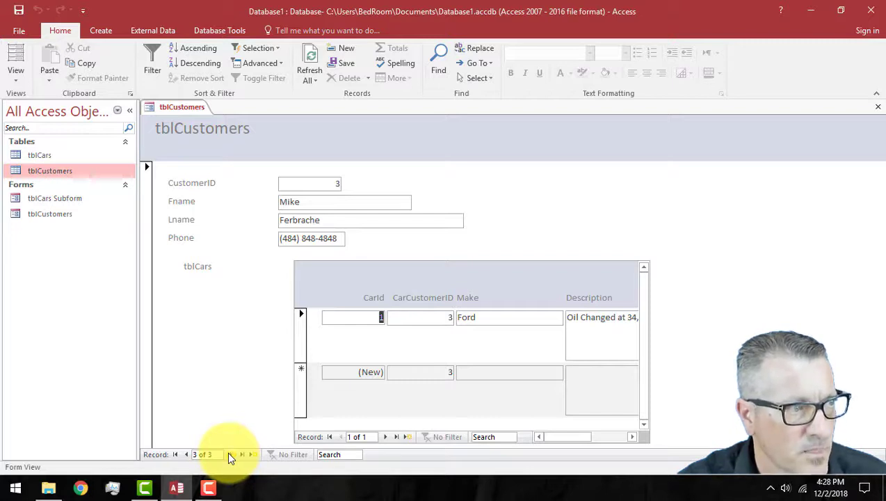
left_click(185, 452)
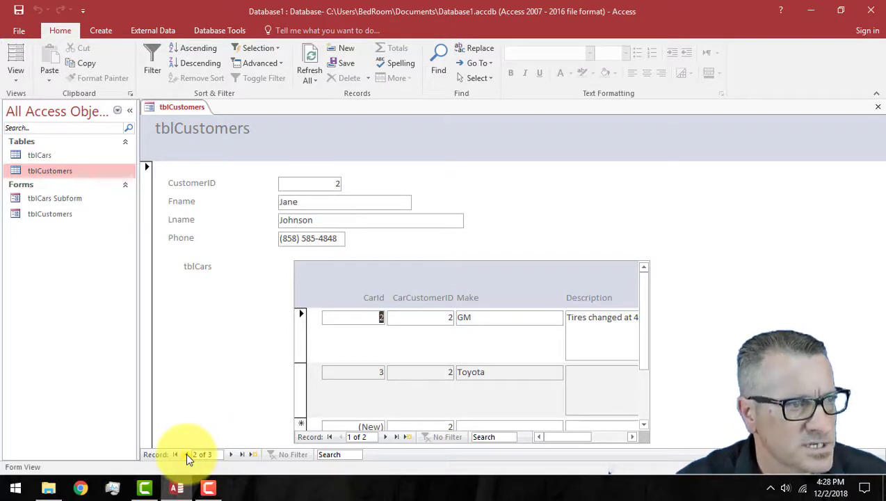
left_click(186, 456)
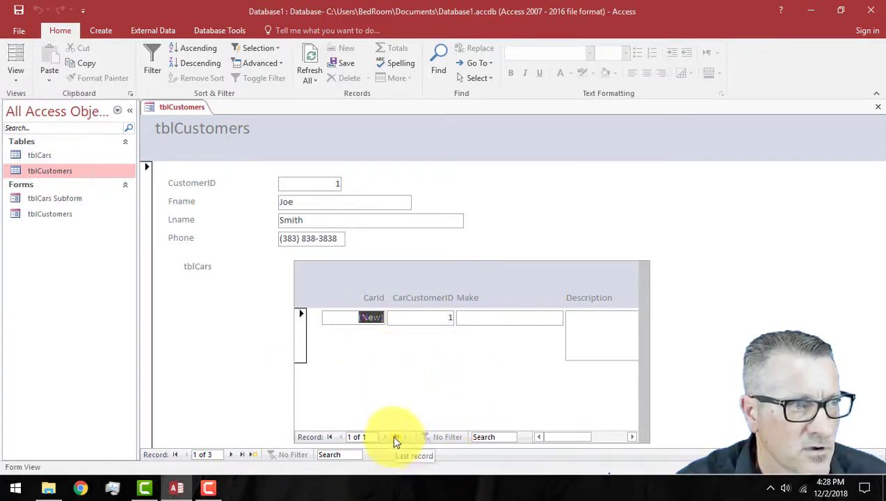
left_click(431, 316)
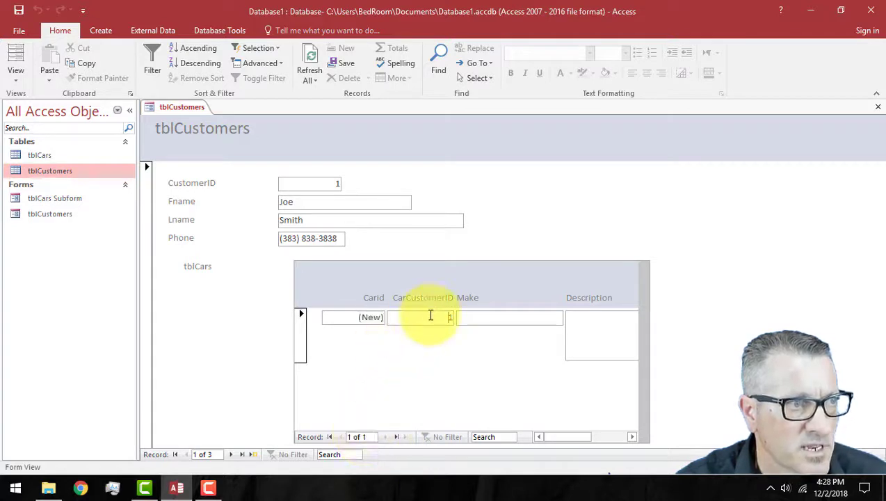
left_click(232, 454)
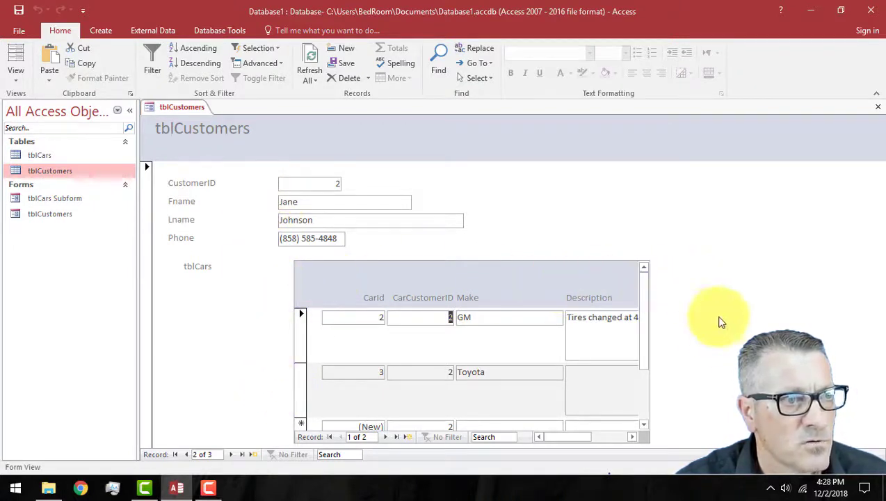
mouse_move(558, 436)
left_mouse_down()
mouse_move(588, 436)
mouse_move(549, 435)
left_mouse_up()
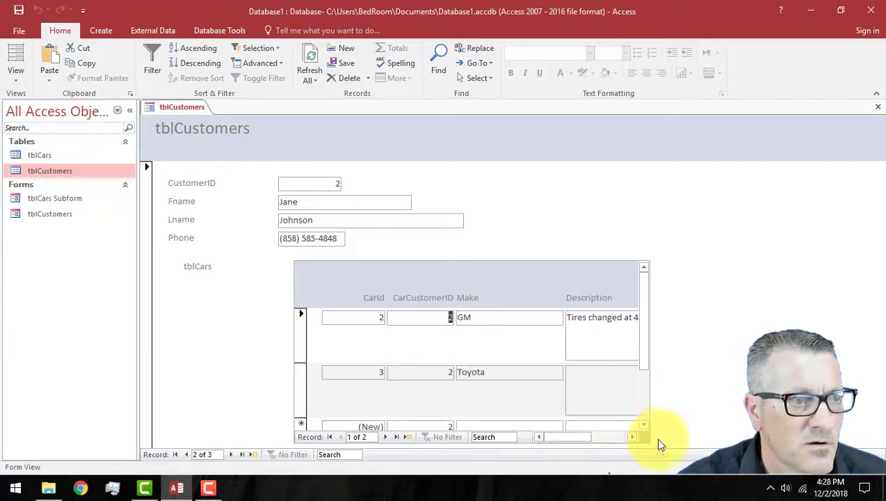
mouse_move(580, 438)
left_mouse_down()
mouse_move(617, 438)
mouse_move(560, 442)
mouse_move(567, 443)
left_mouse_up()
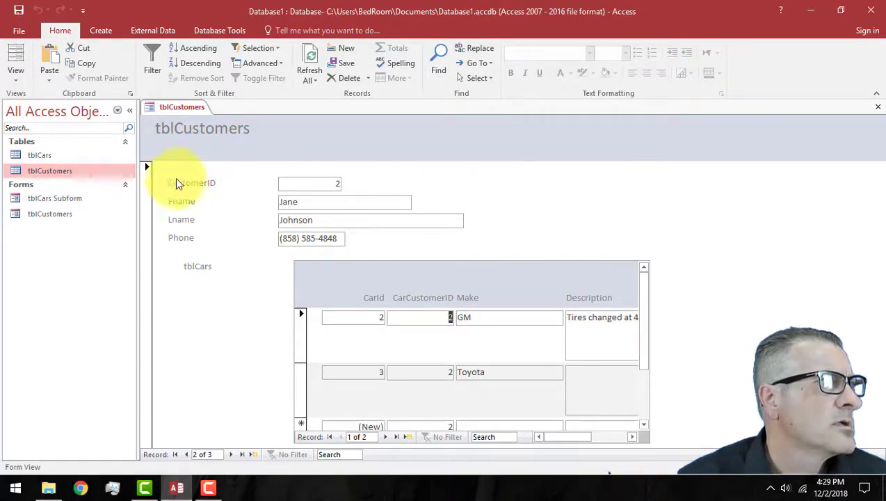
Step: In Layout view, drag the tblCars subform's right and left edges outward so full descriptions show, then return to Form view
left_click(16, 83)
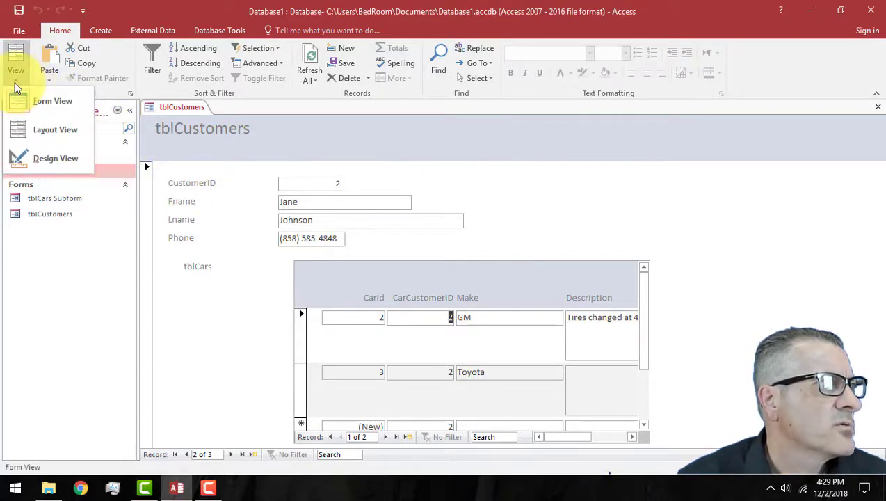
left_click(56, 131)
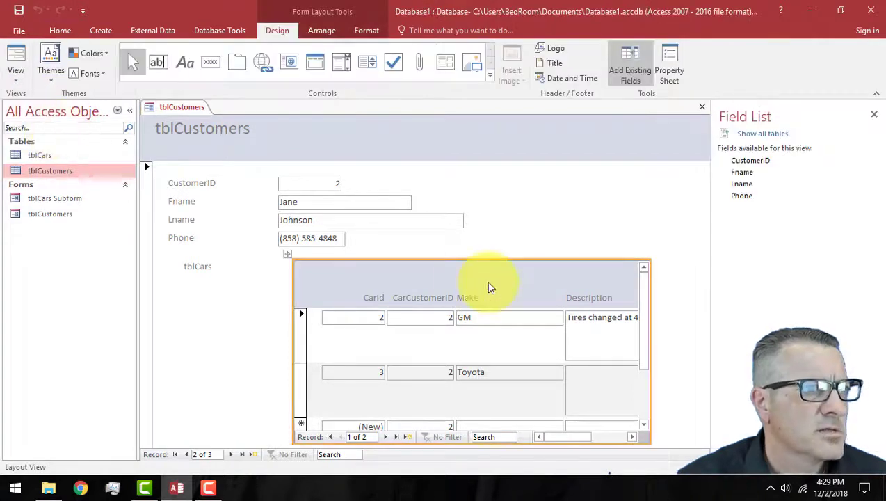
left_click_drag(651, 369, 701, 366)
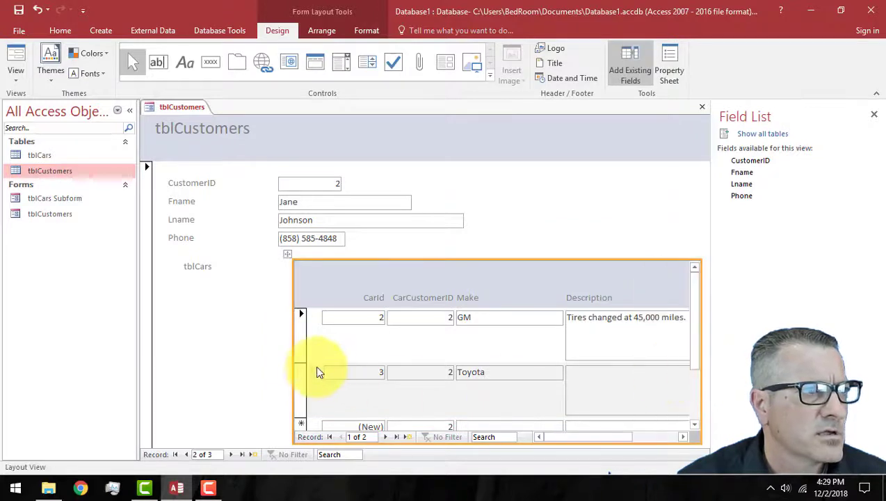
left_click_drag(294, 369, 239, 367)
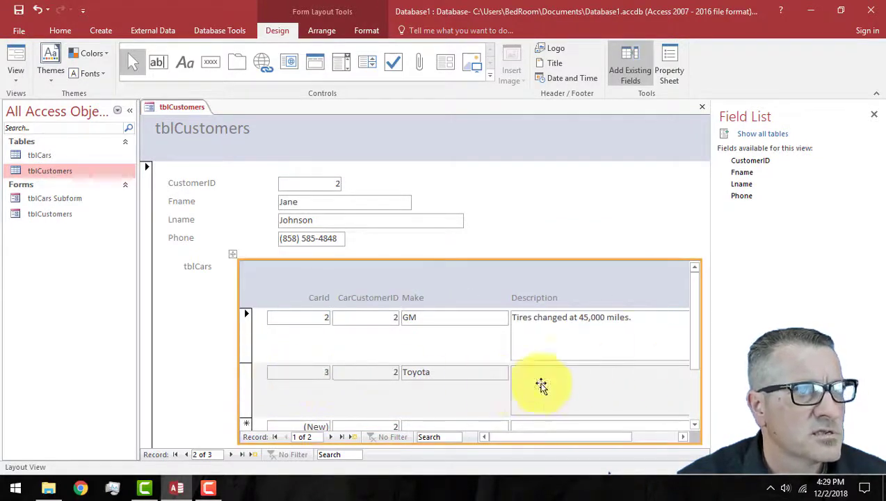
left_click(875, 114)
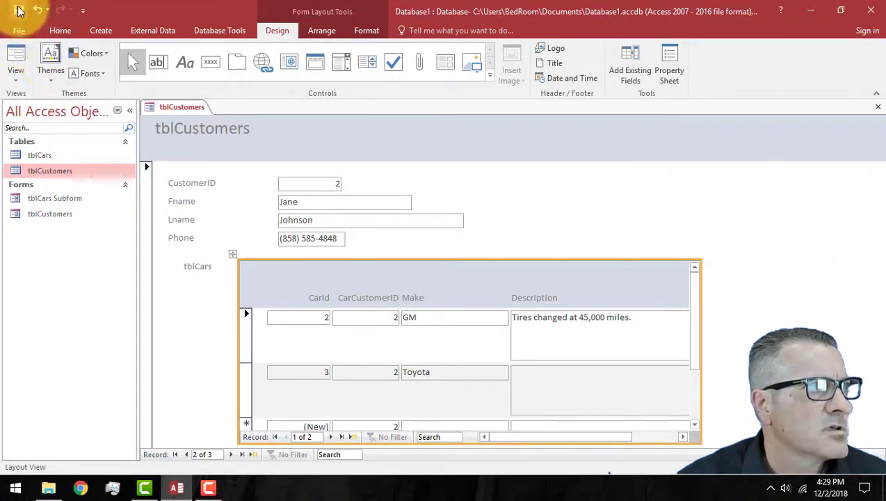
left_click(15, 57)
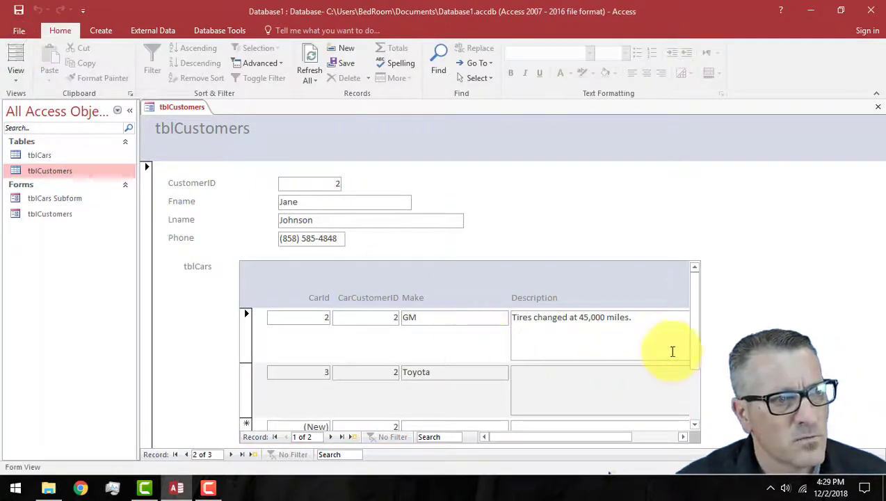
Step: Switch the tblCustomers form to Design view and select the main form's field labels
left_click(12, 84)
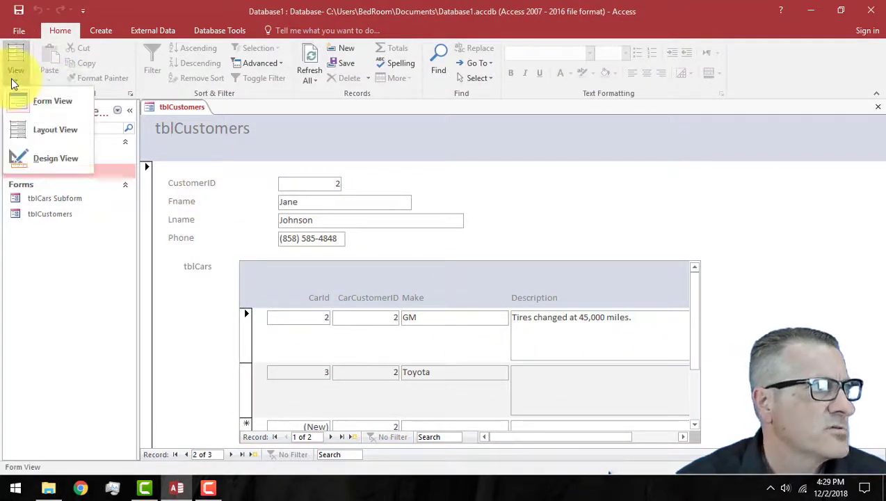
left_click(54, 158)
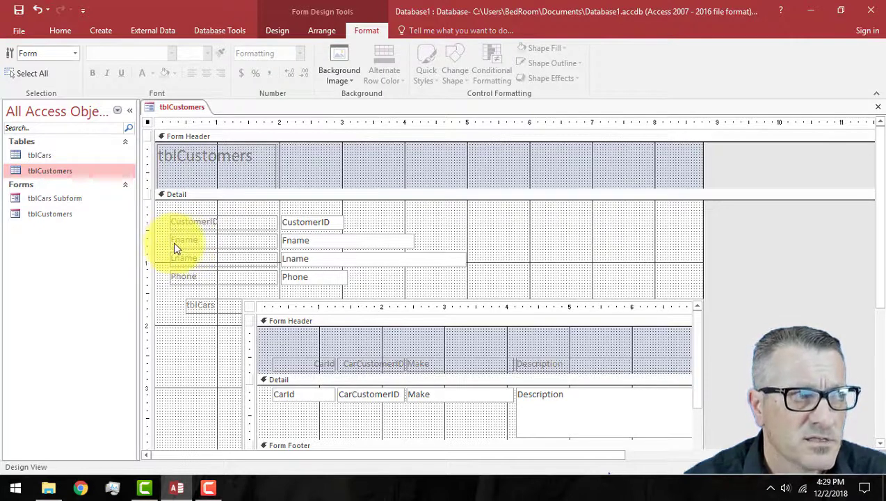
left_click_drag(174, 241, 238, 272)
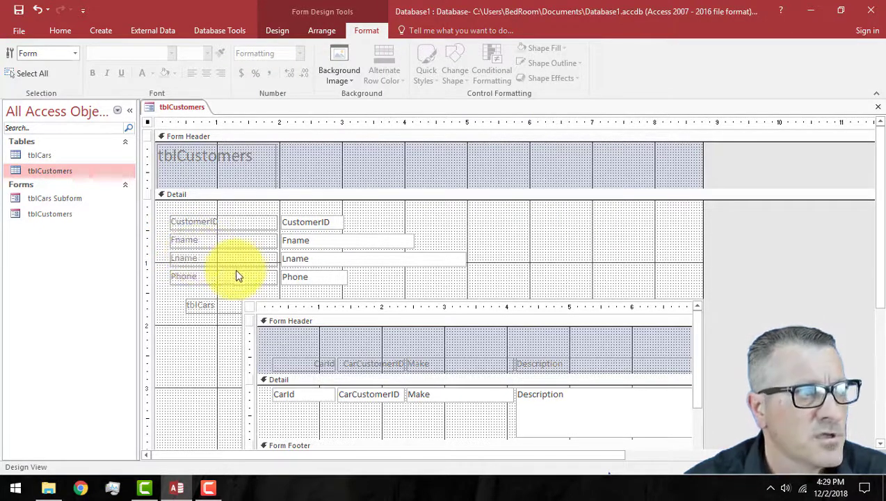